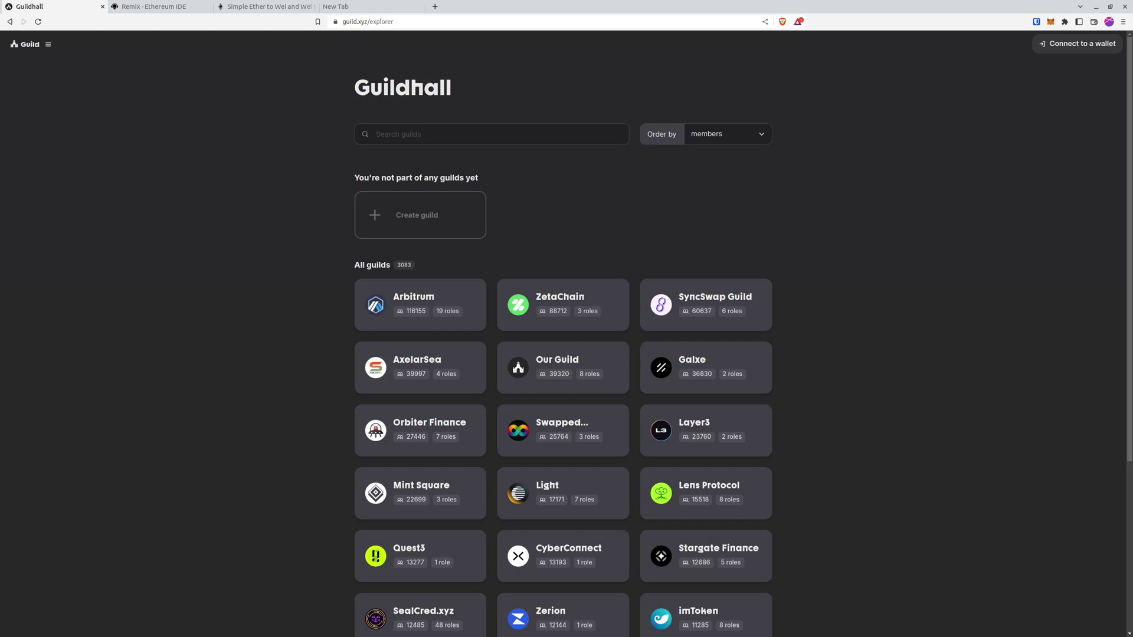
Step: Examine the Arbitrum guild's roles and their qualification requirements, and return to the list of guilds
{"action": "left_click", "coordinate": [420, 305]}
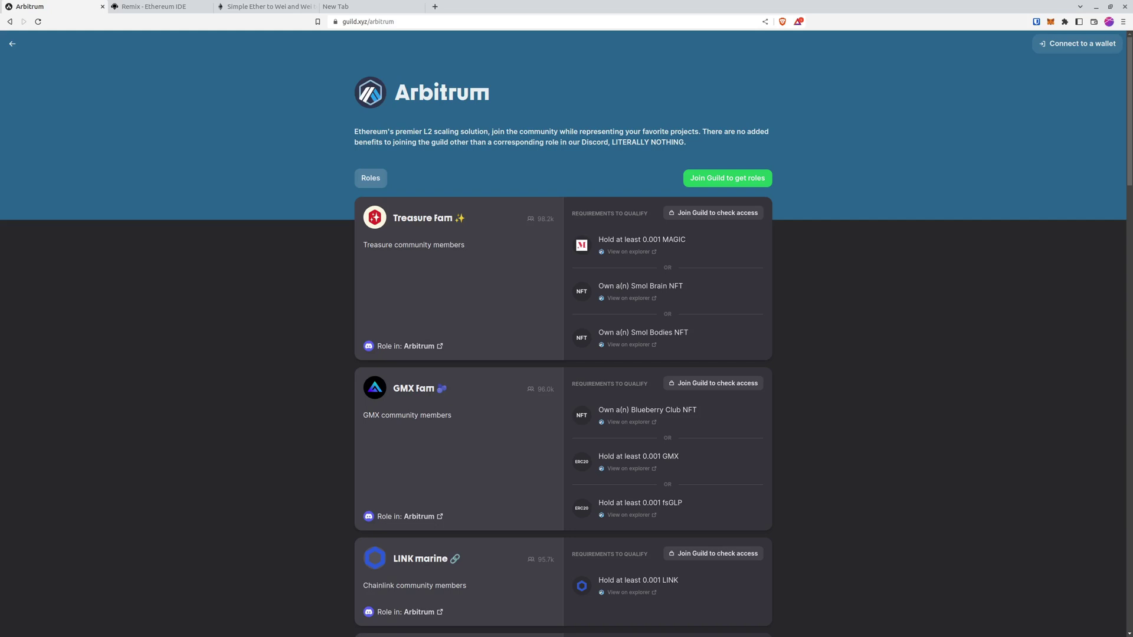
{"action": "scroll", "coordinate": [563, 334], "scroll_direction": "down", "scroll_amount": 3}
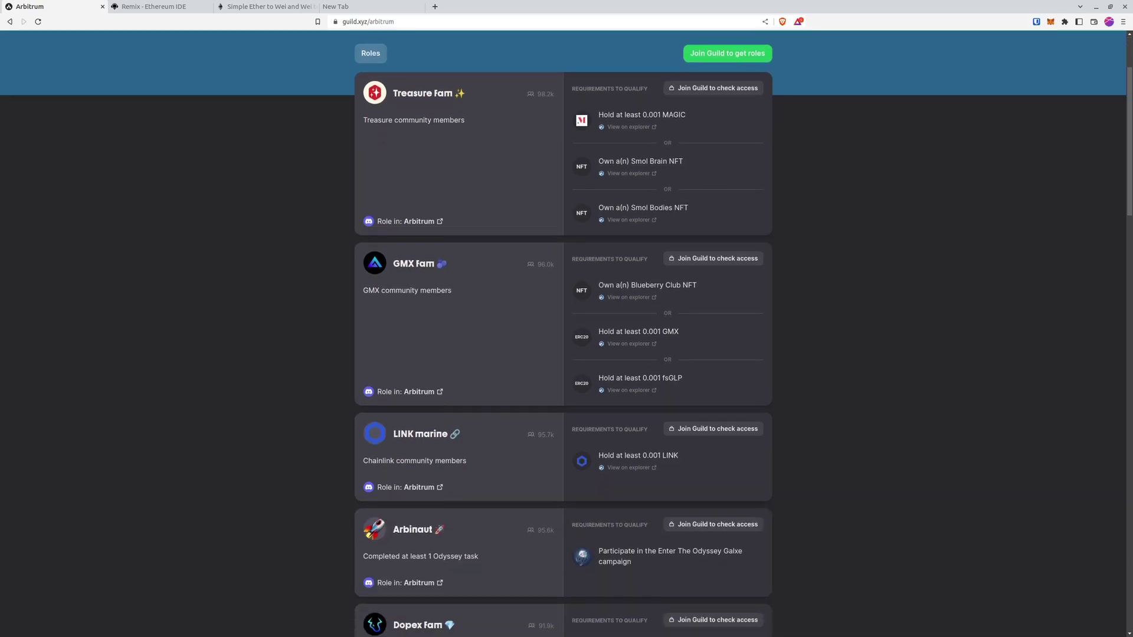
{"action": "scroll", "coordinate": [563, 333], "scroll_direction": "down", "scroll_amount": 2}
{"action": "scroll", "coordinate": [563, 333], "scroll_direction": "down", "scroll_amount": 1}
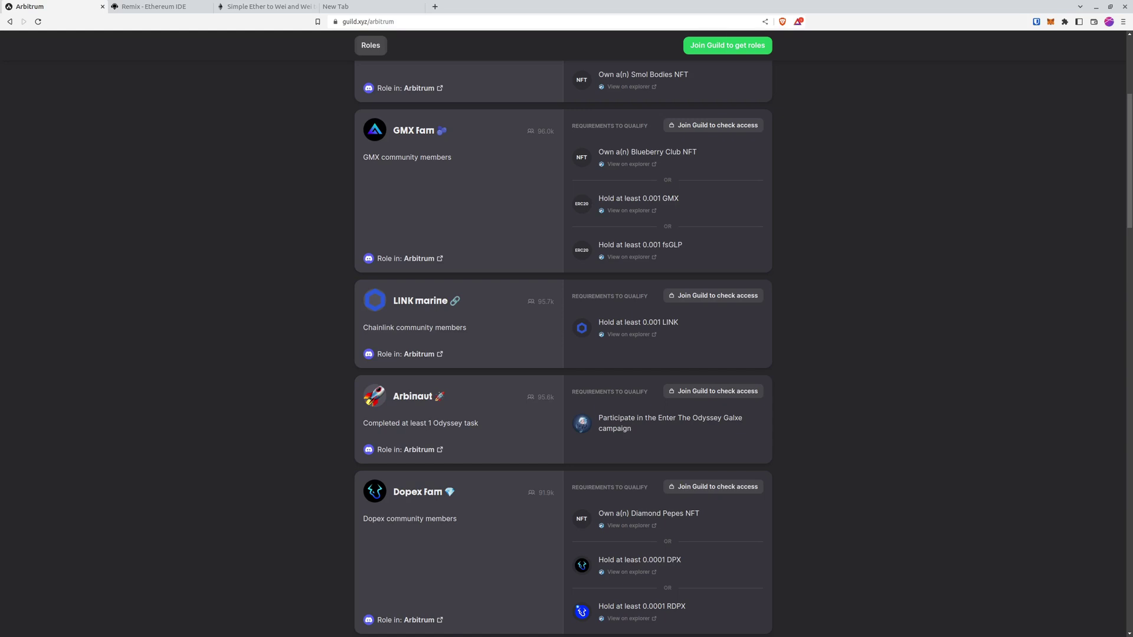
{"action": "key", "text": "alt+Left"}
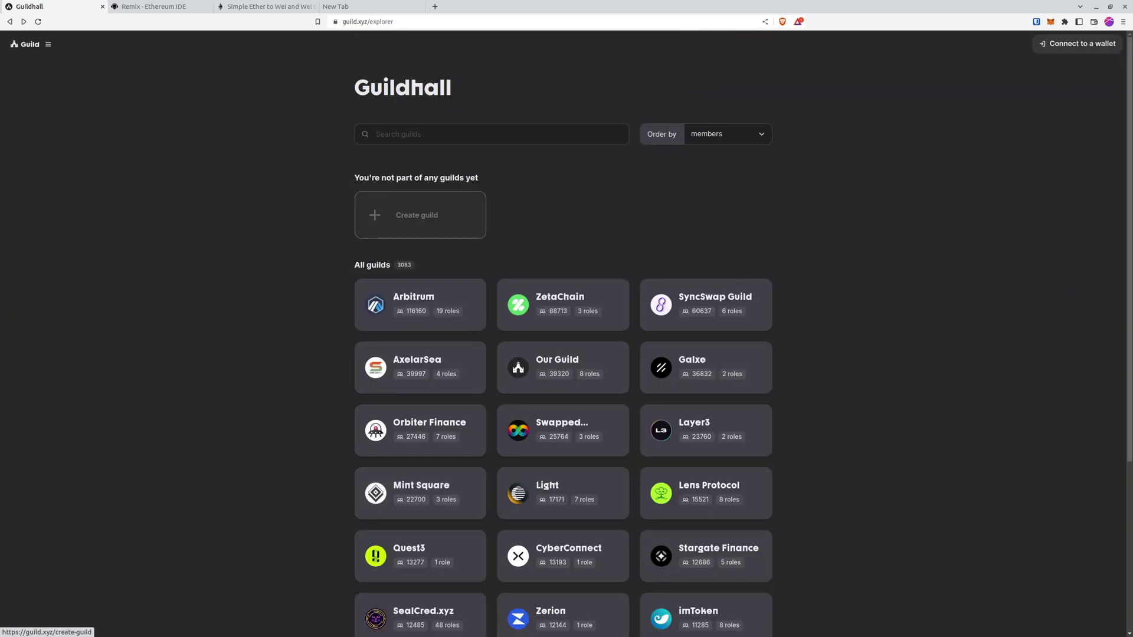
Step: Start creating a guild for Discord, connecting the MetaMask wallet and signing the message to verify the account
{"action": "left_click", "coordinate": [420, 215]}
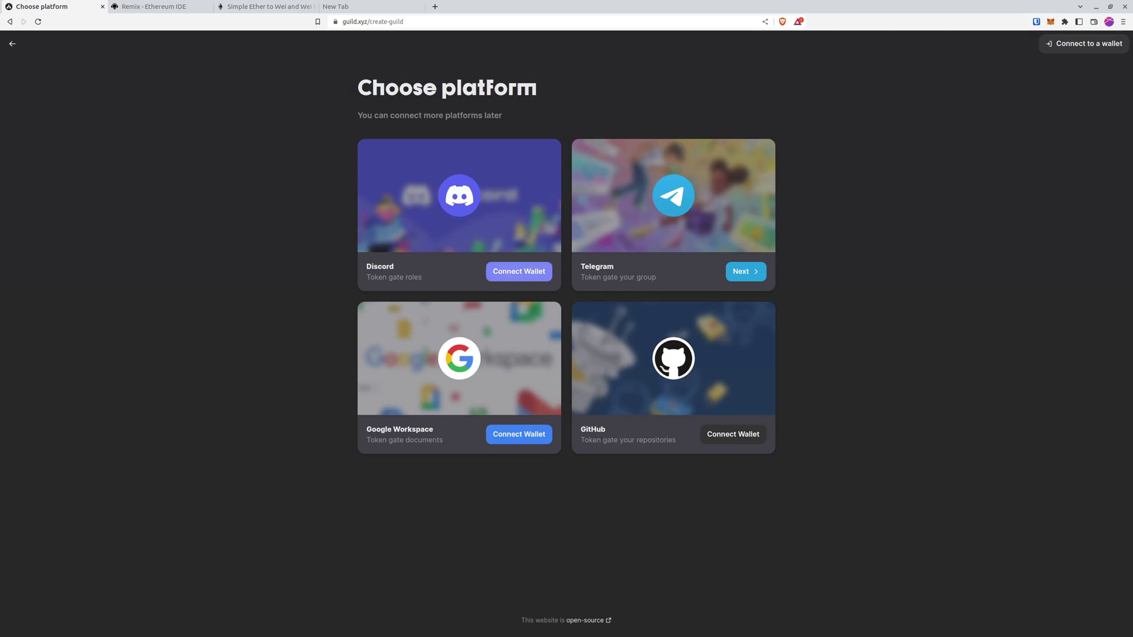
{"action": "left_click", "coordinate": [519, 272]}
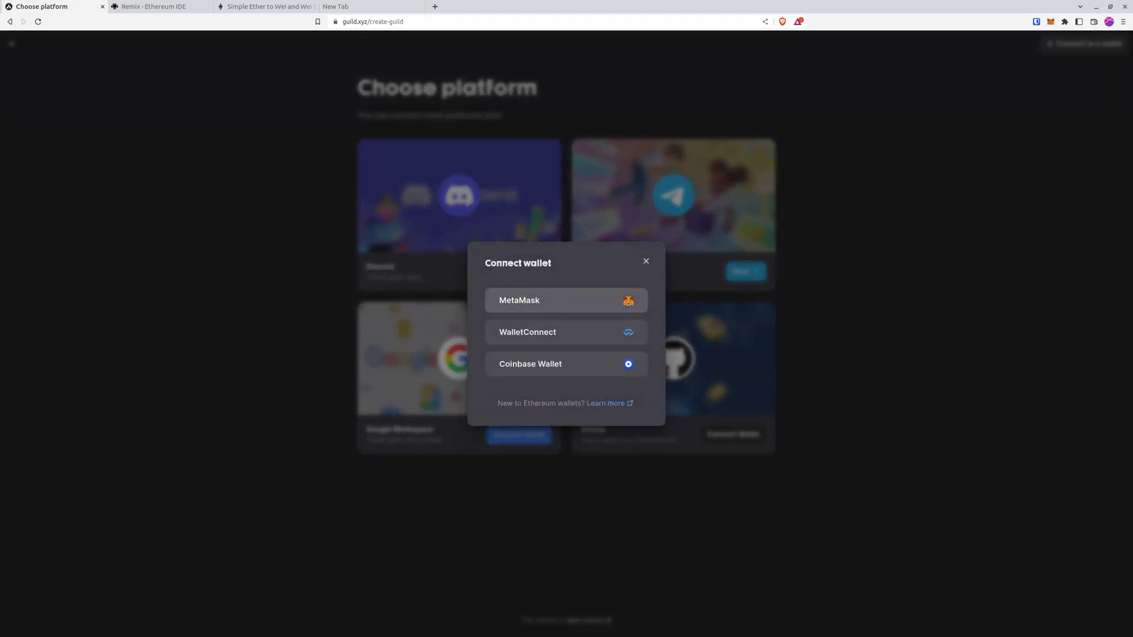
{"action": "left_click", "coordinate": [566, 300]}
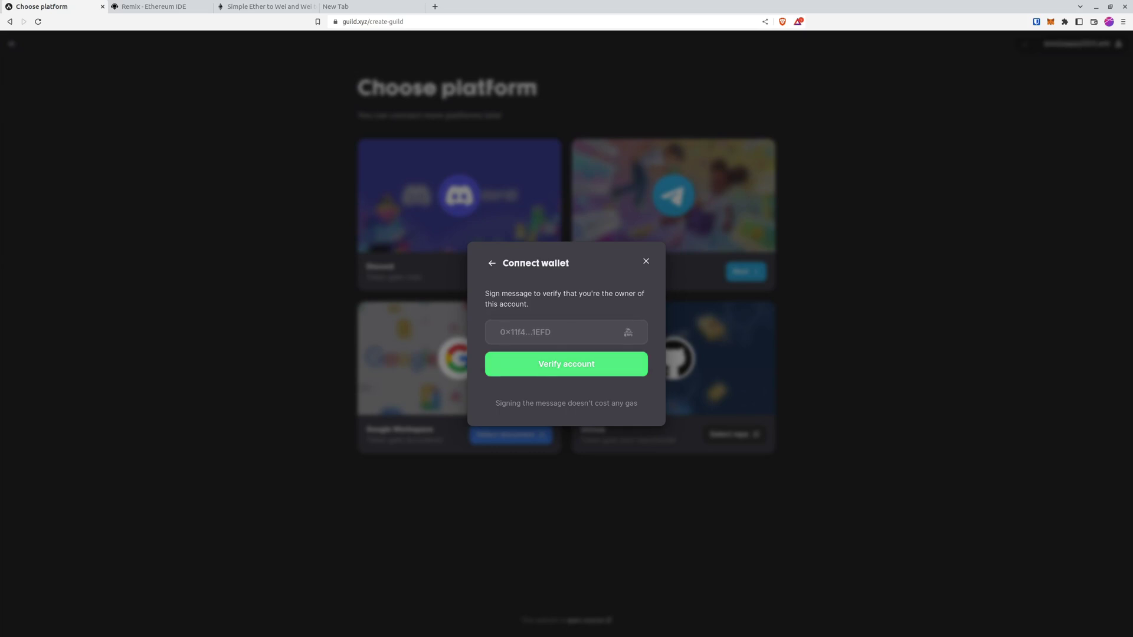
{"action": "left_click", "coordinate": [566, 364]}
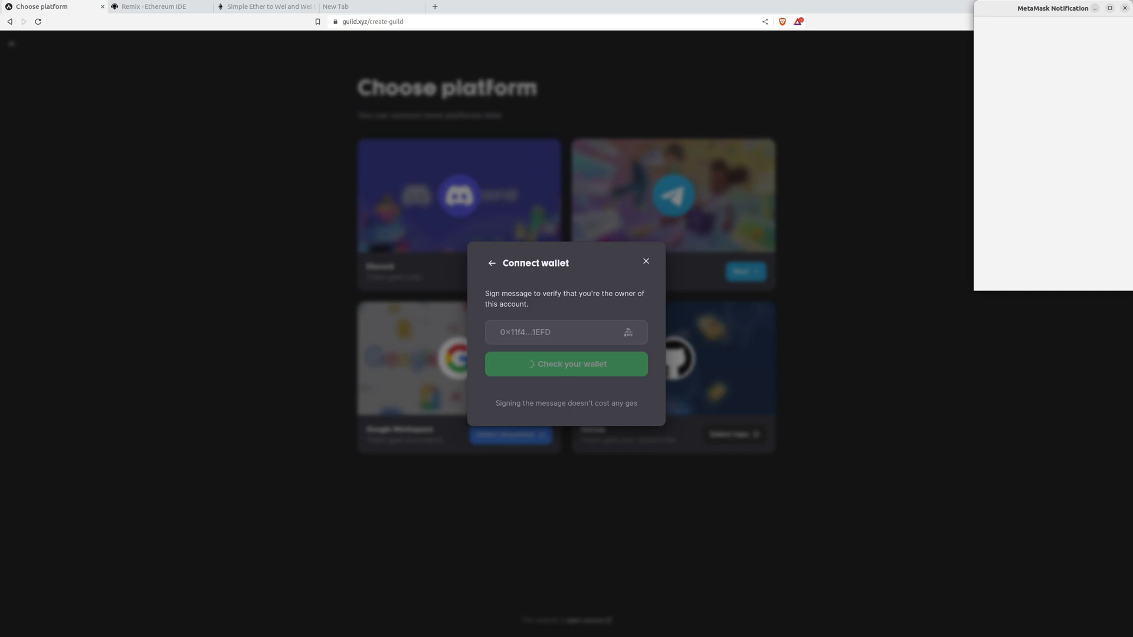
{"action": "scroll", "coordinate": [1050, 154], "scroll_direction": "down", "scroll_amount": 2}
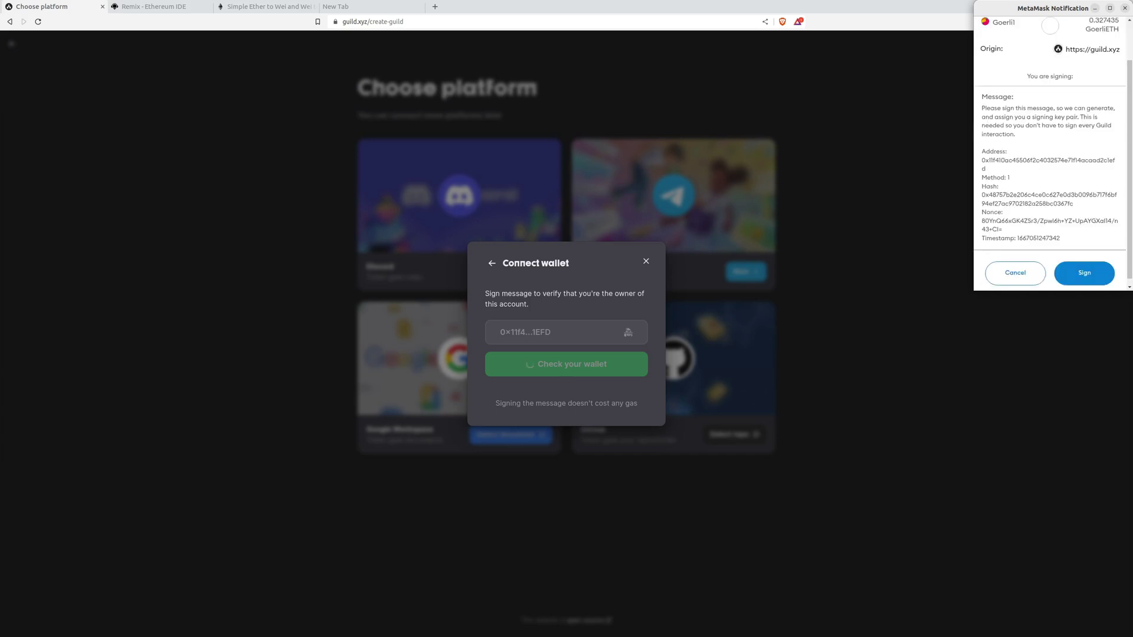
{"action": "scroll", "coordinate": [1050, 153], "scroll_direction": "down", "scroll_amount": 1}
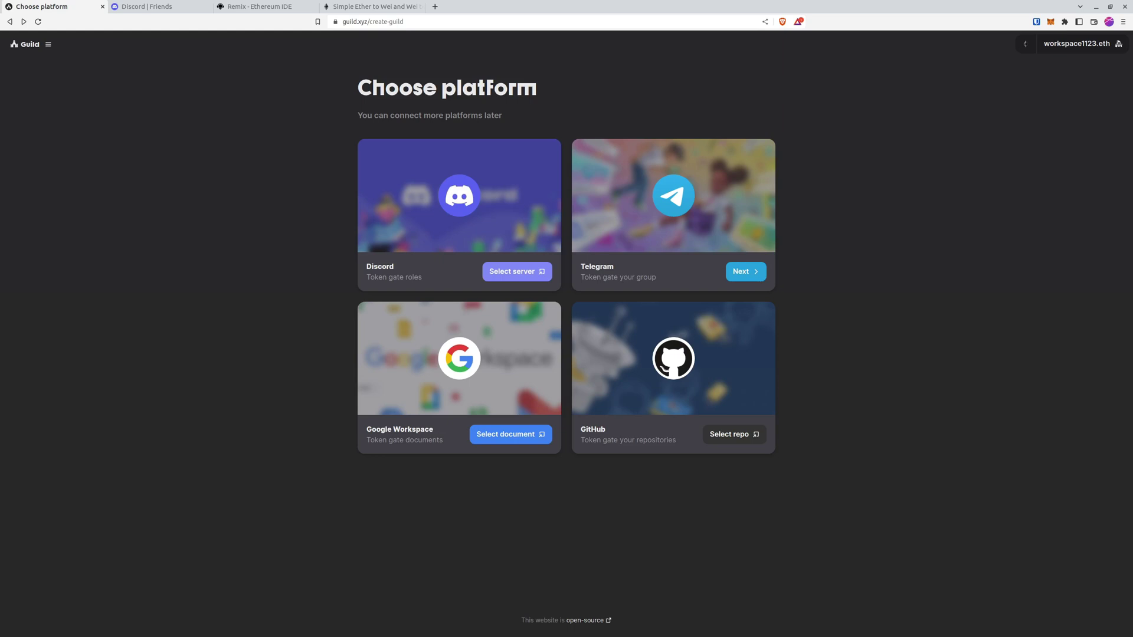
Step: Choose Discord server selection as the platform and authorize the Guild.xyz bot to access the Discord account
{"action": "left_click", "coordinate": [517, 271]}
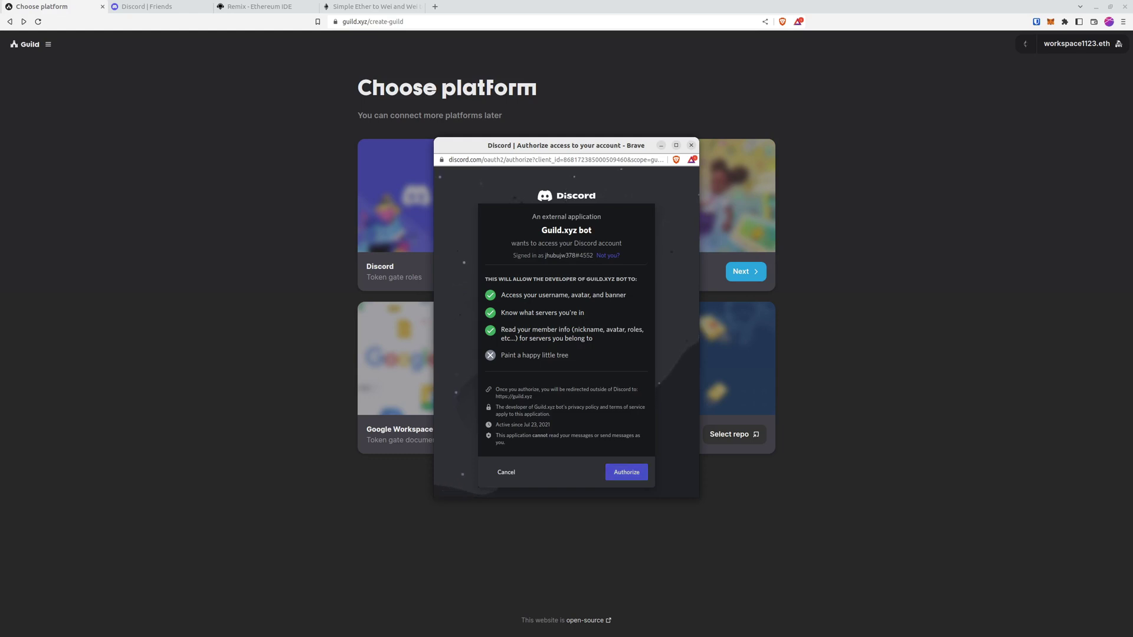
{"action": "left_click", "coordinate": [626, 472]}
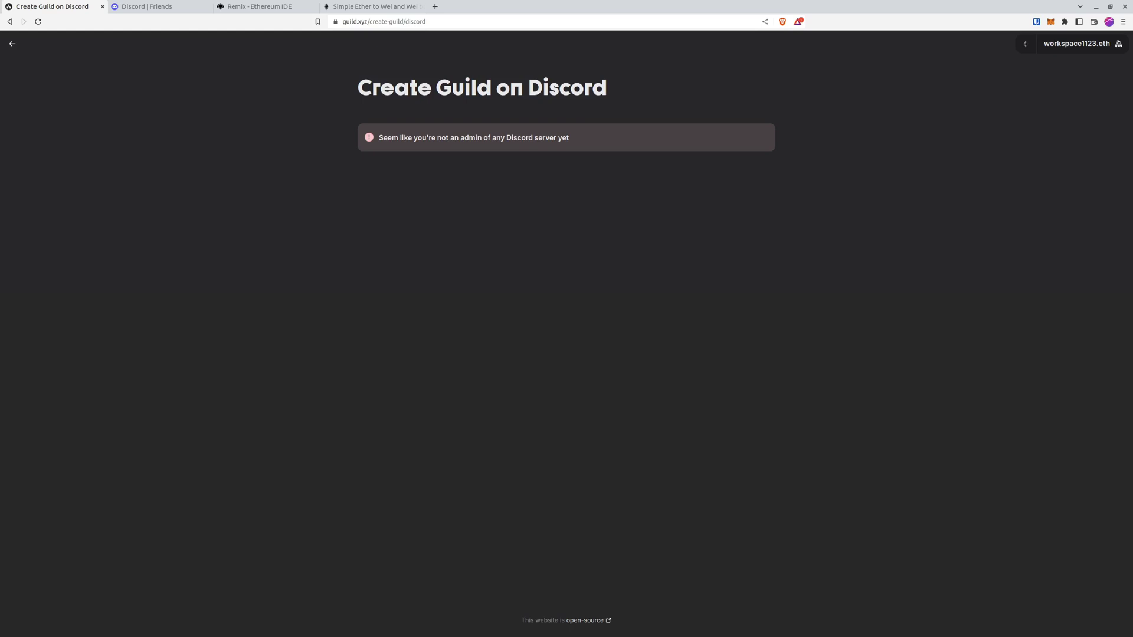
Step: Switch to Discord and create an own server for me and my friends with the suggested name, skipping the conversation topic
{"action": "left_click", "coordinate": [161, 6]}
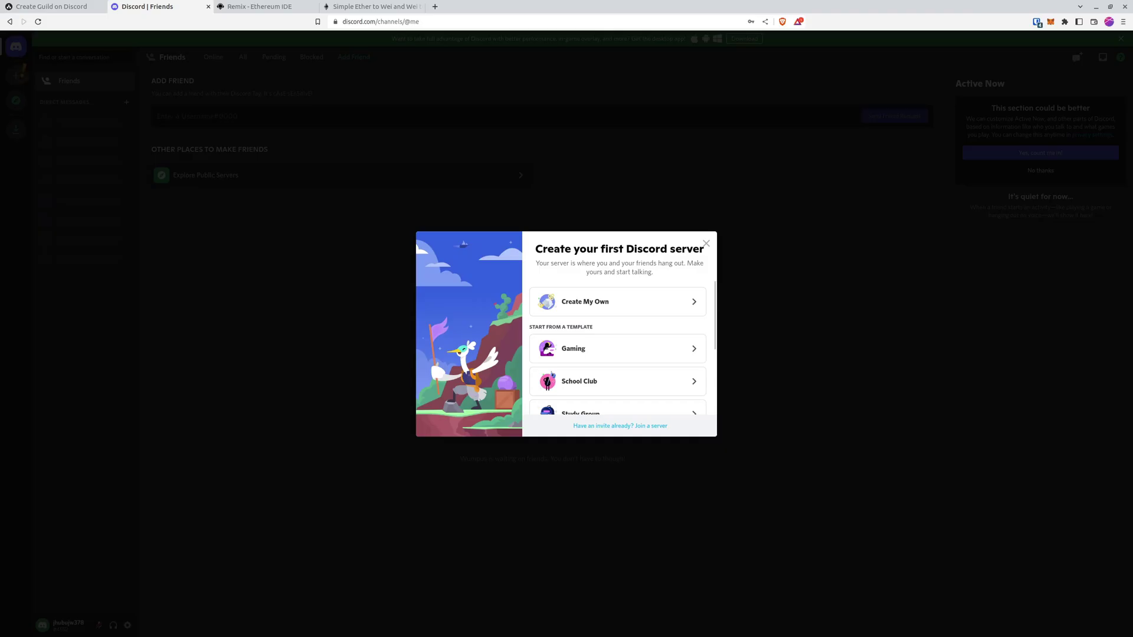
{"action": "left_click", "coordinate": [617, 302]}
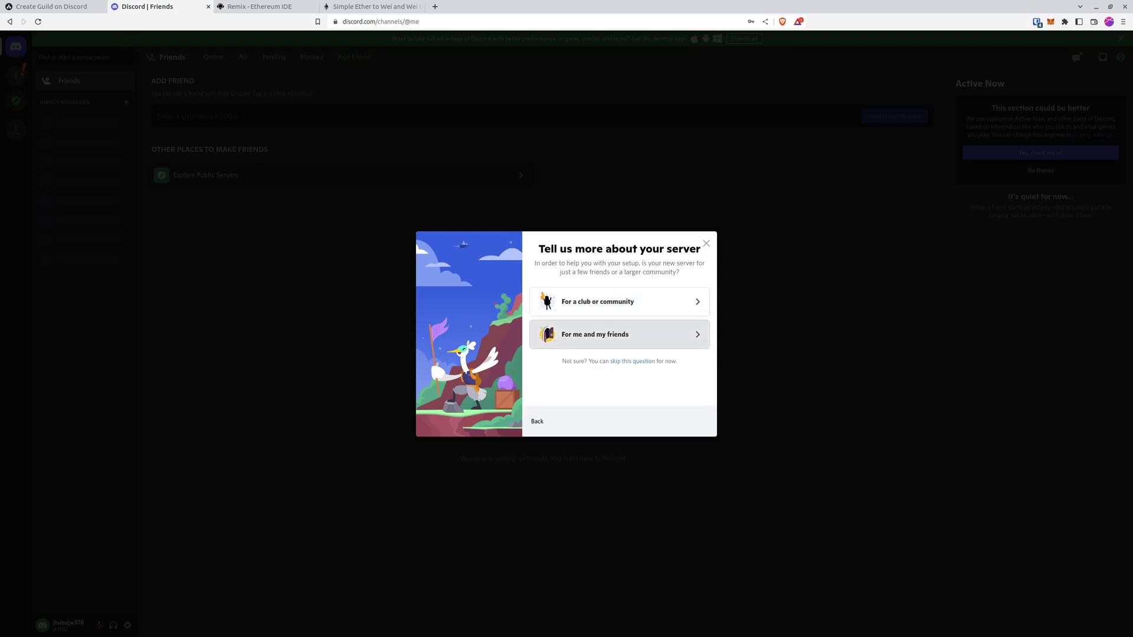
{"action": "left_click", "coordinate": [619, 334]}
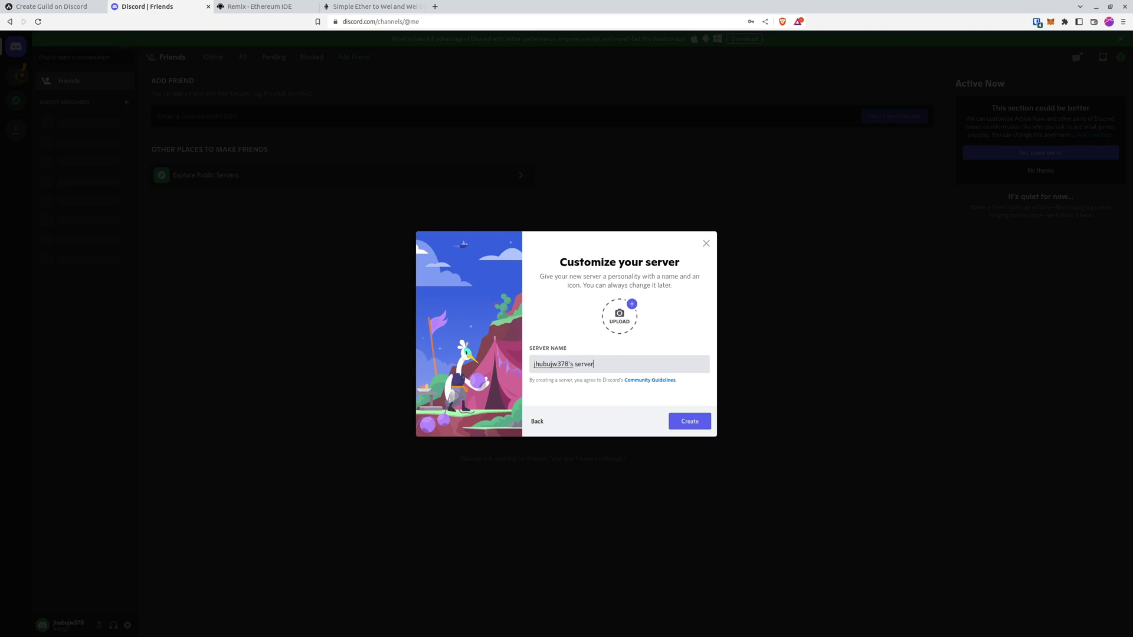
{"action": "left_click", "coordinate": [689, 421]}
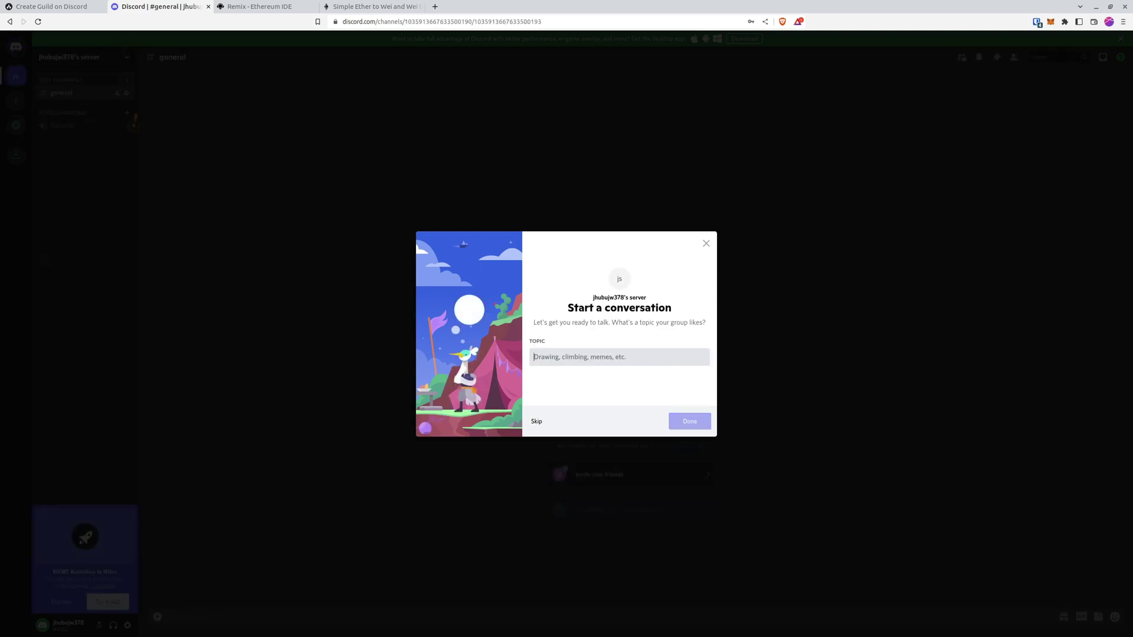
{"action": "left_click", "coordinate": [536, 422]}
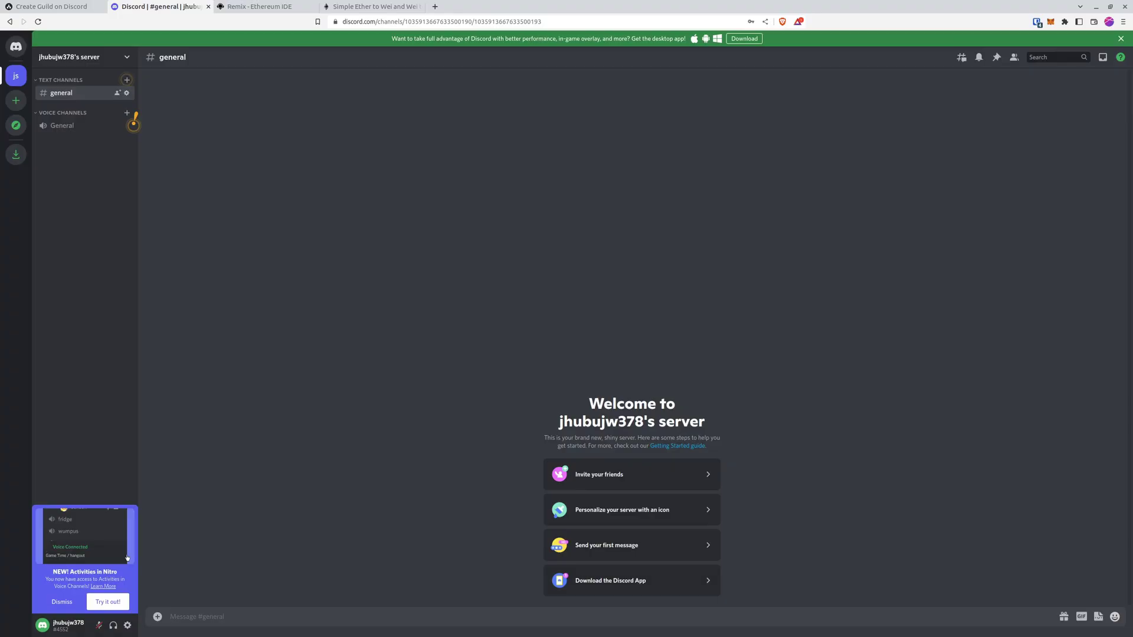
Step: Return to Guild, add the Guild.xyz bot to the new Discord server with all requested permissions, and create the guild
{"action": "key", "text": "ctrl+1"}
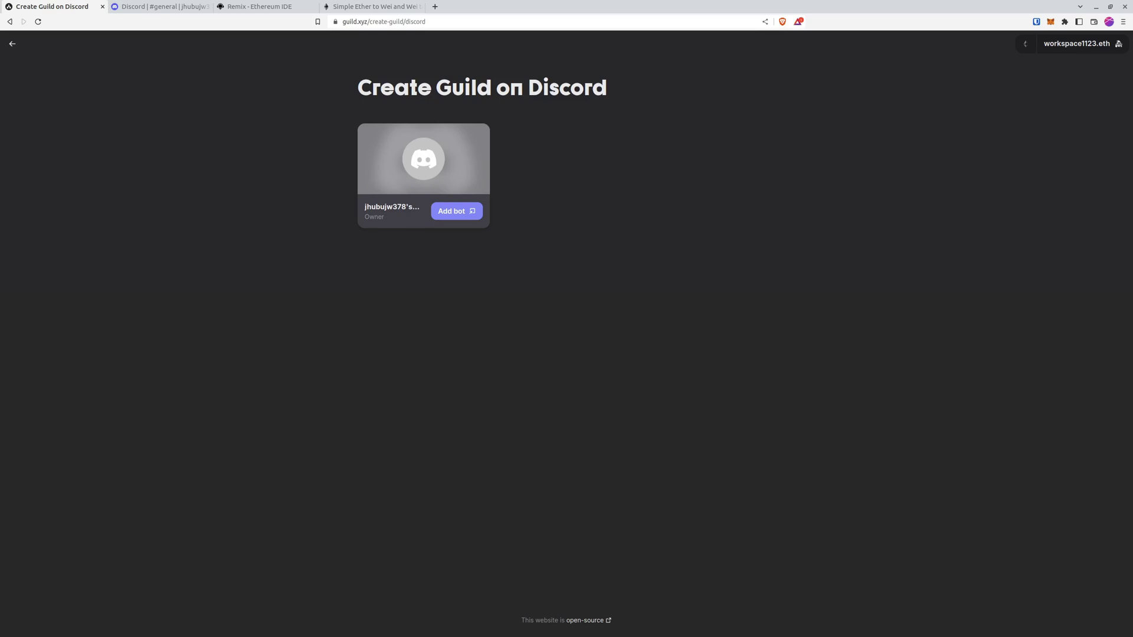
{"action": "left_click", "coordinate": [456, 211]}
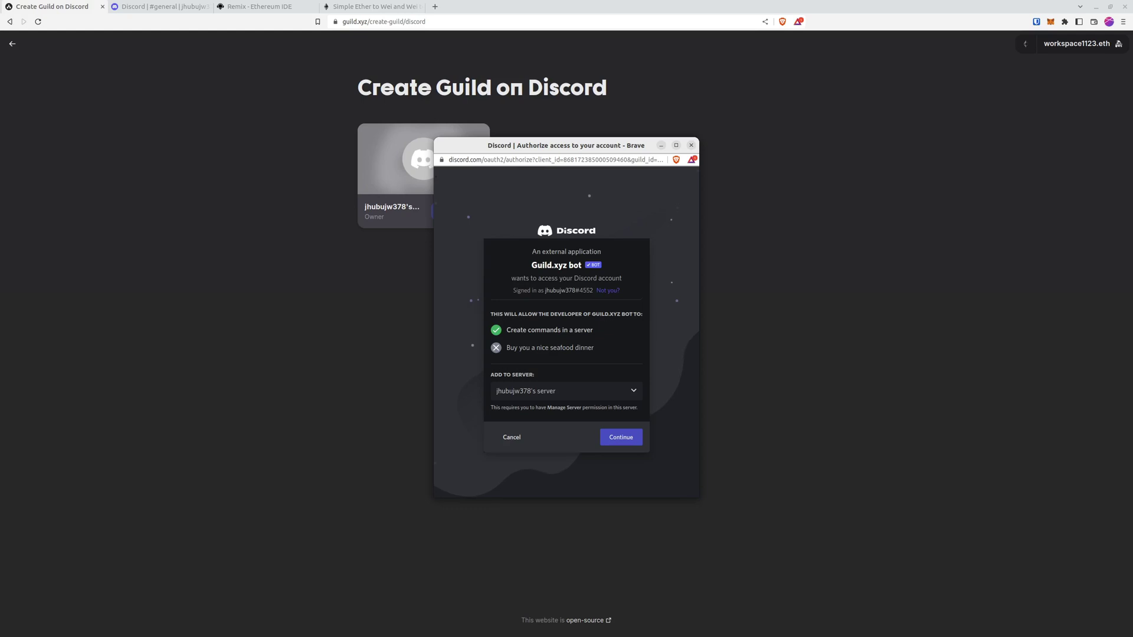
{"action": "left_click", "coordinate": [620, 437]}
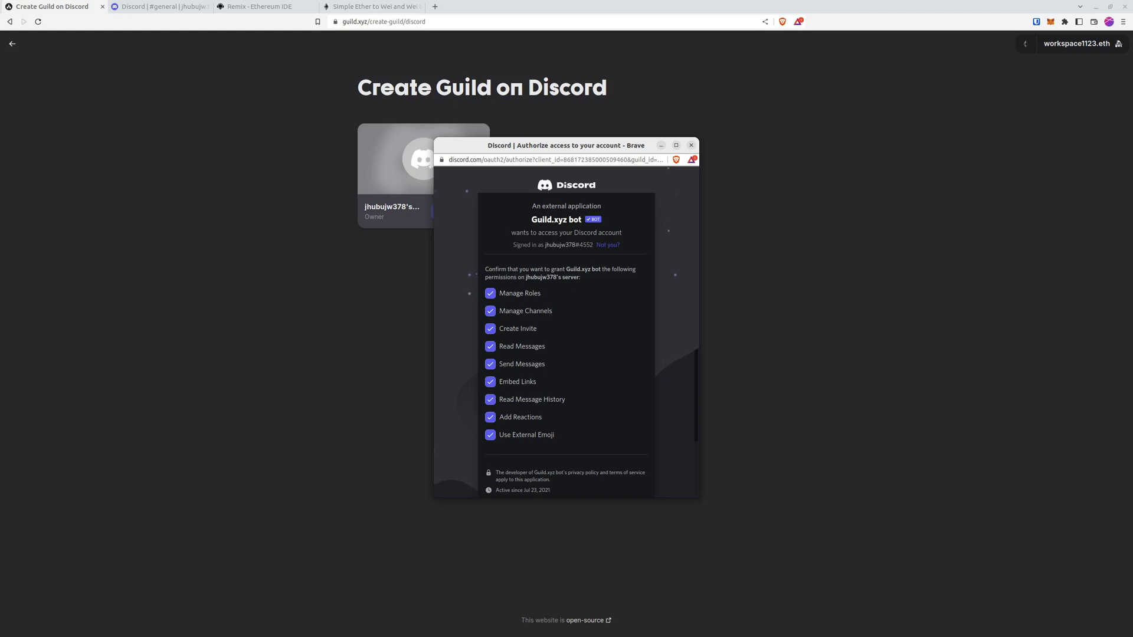
{"action": "scroll", "coordinate": [567, 331], "scroll_direction": "down", "scroll_amount": 2}
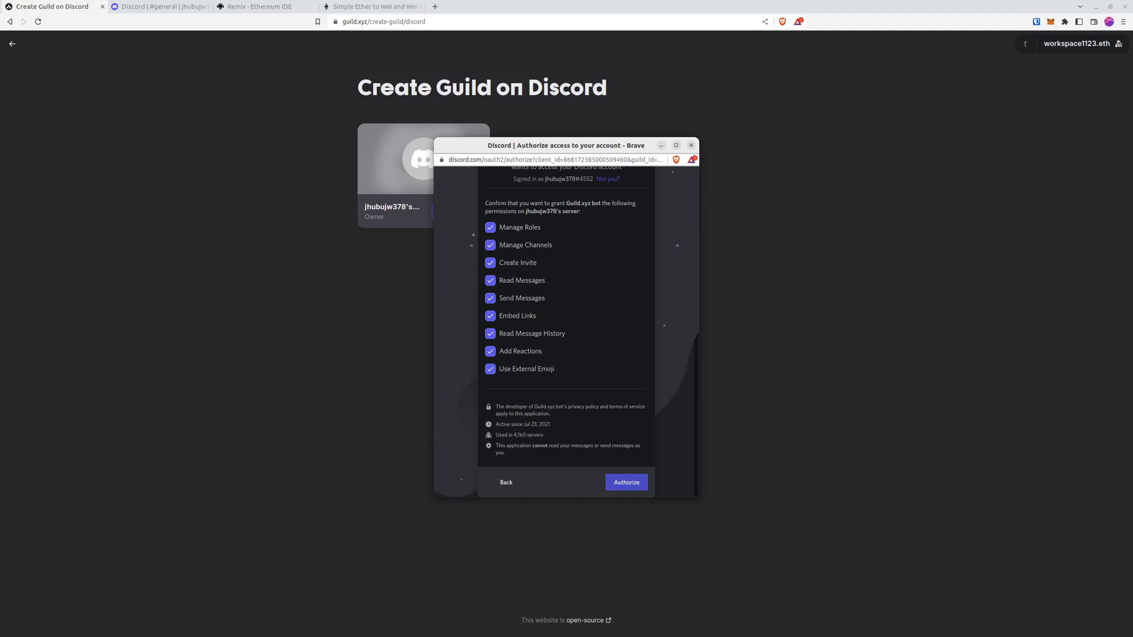
{"action": "left_click", "coordinate": [627, 482]}
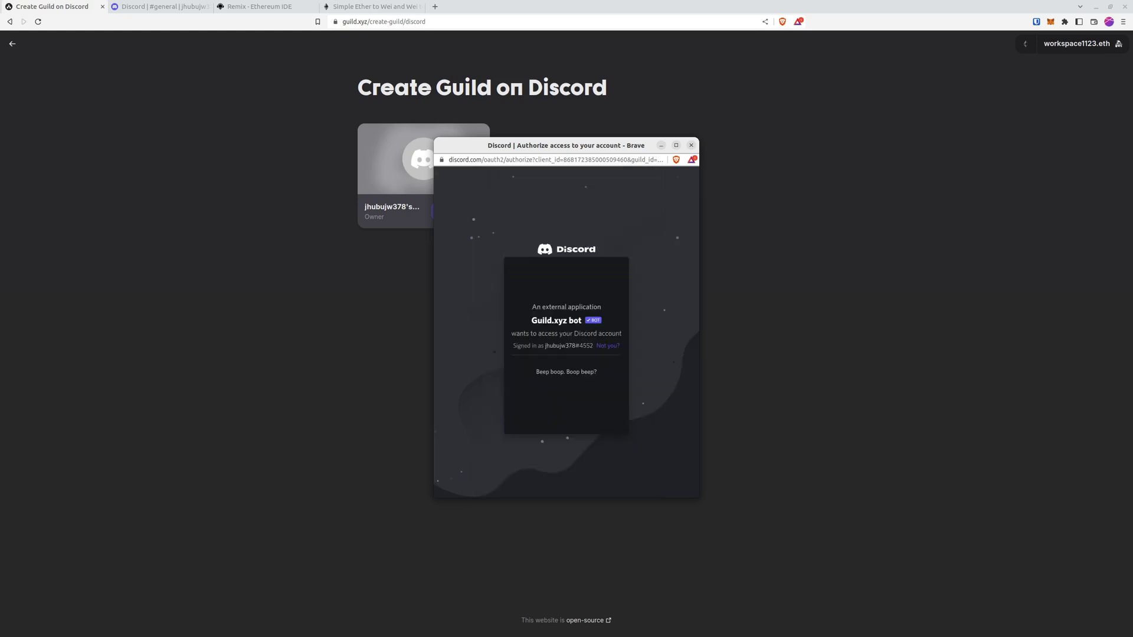
{"action": "left_click", "coordinate": [513, 384]}
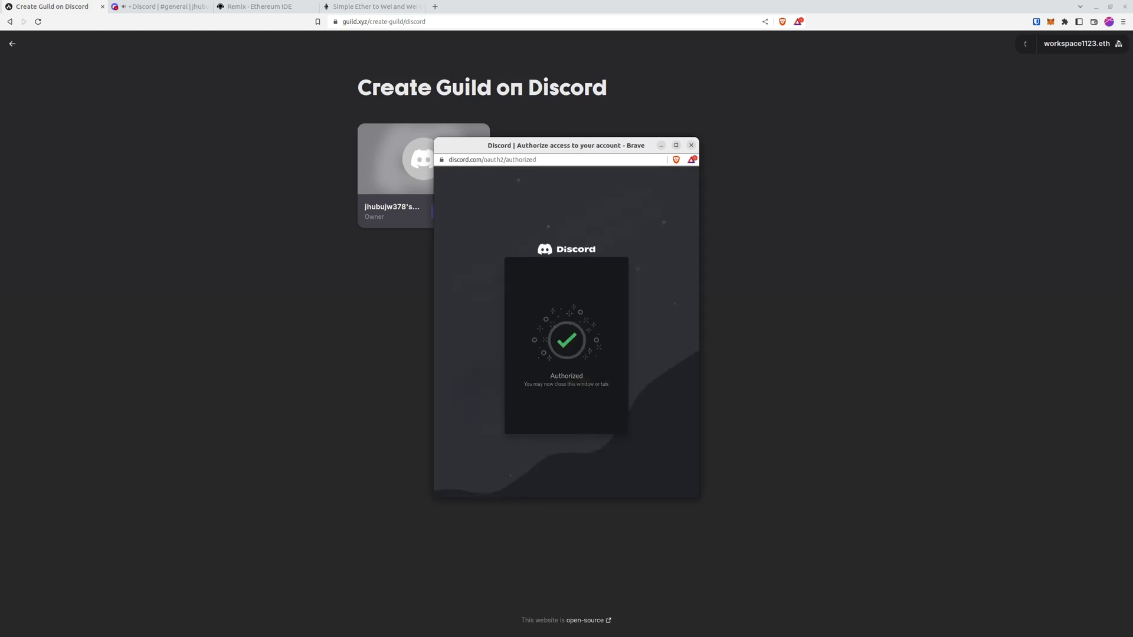
{"action": "left_click", "coordinate": [465, 211]}
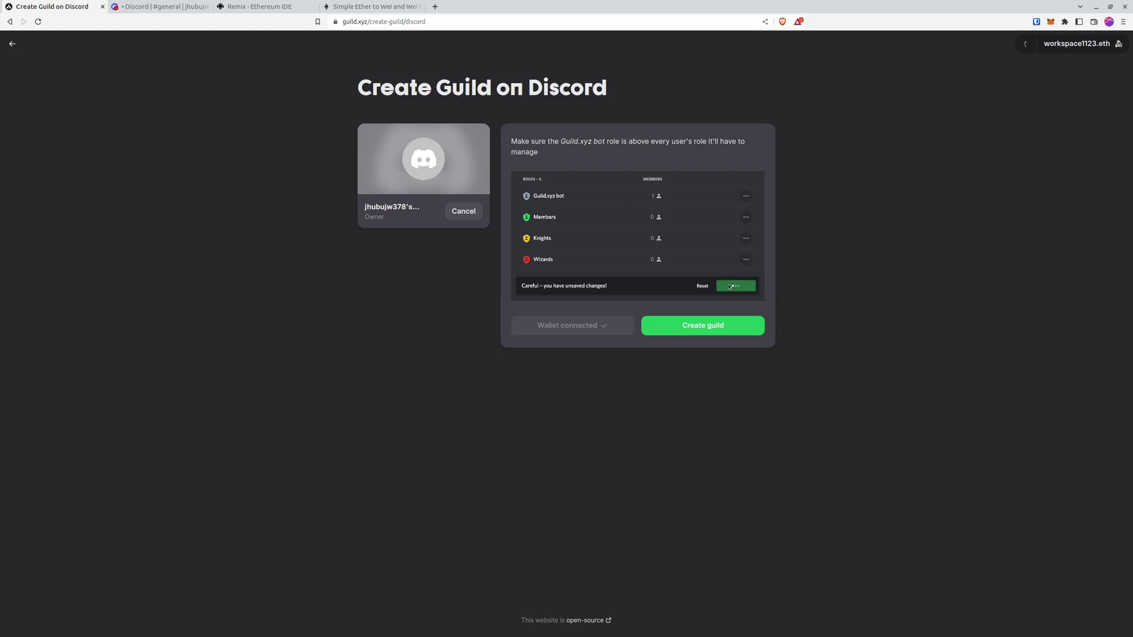
{"action": "left_click", "coordinate": [702, 325]}
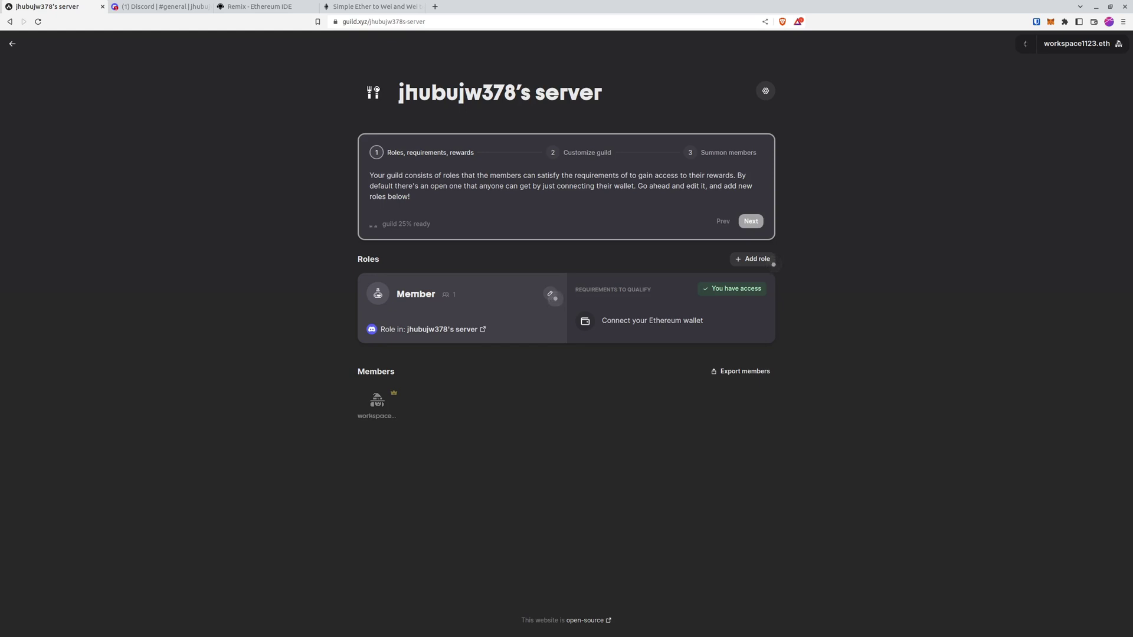
Step: Start a new guild role named Superhero and add the existing Discord server as its reward with a new Discord role
{"action": "left_click", "coordinate": [752, 259]}
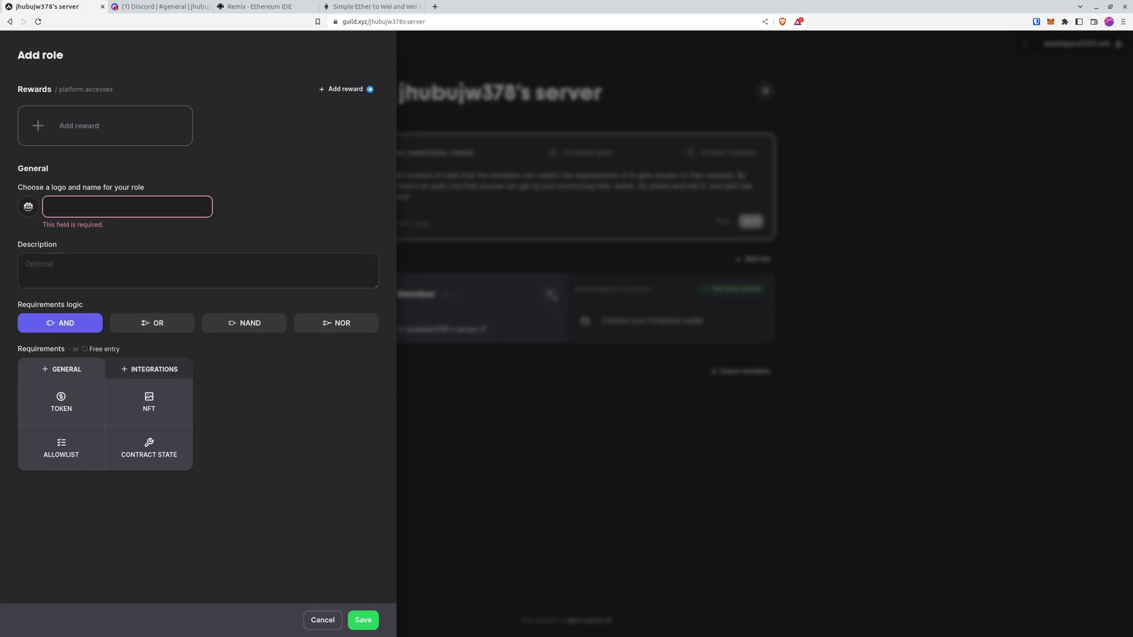
{"action": "key", "text": "Down"}
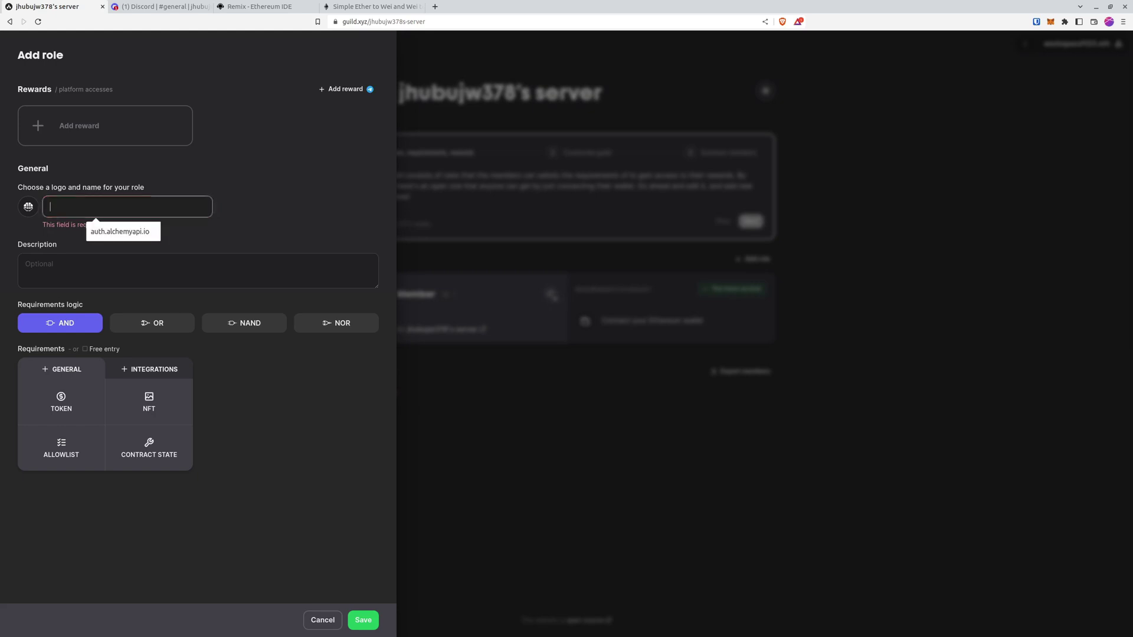
{"action": "type", "text": "Supe"}
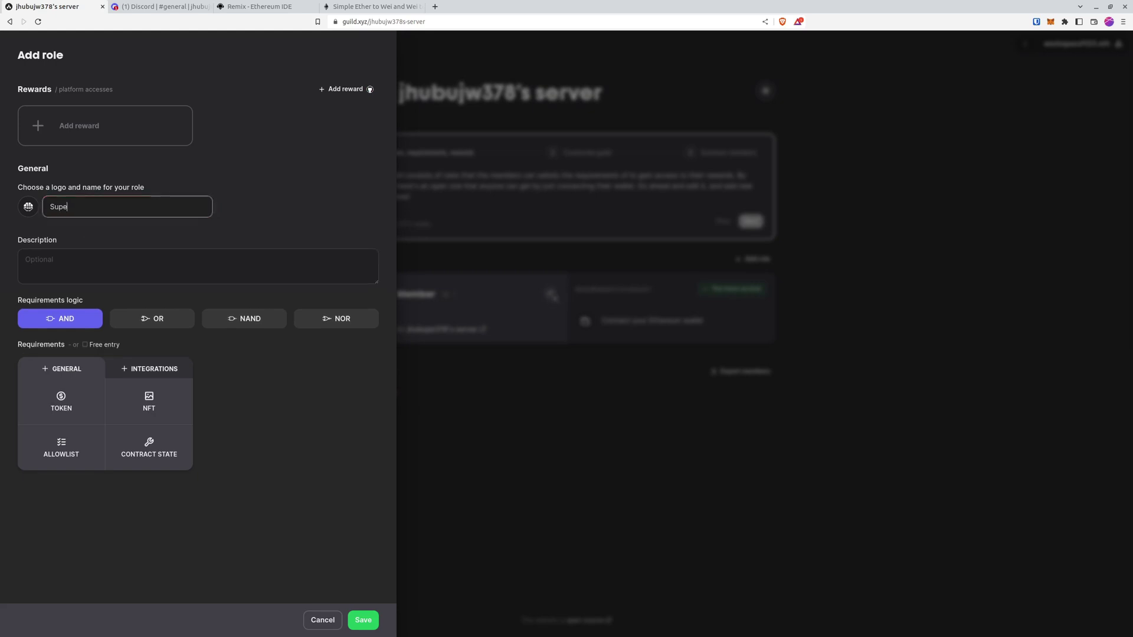
{"action": "type", "text": "rhero"}
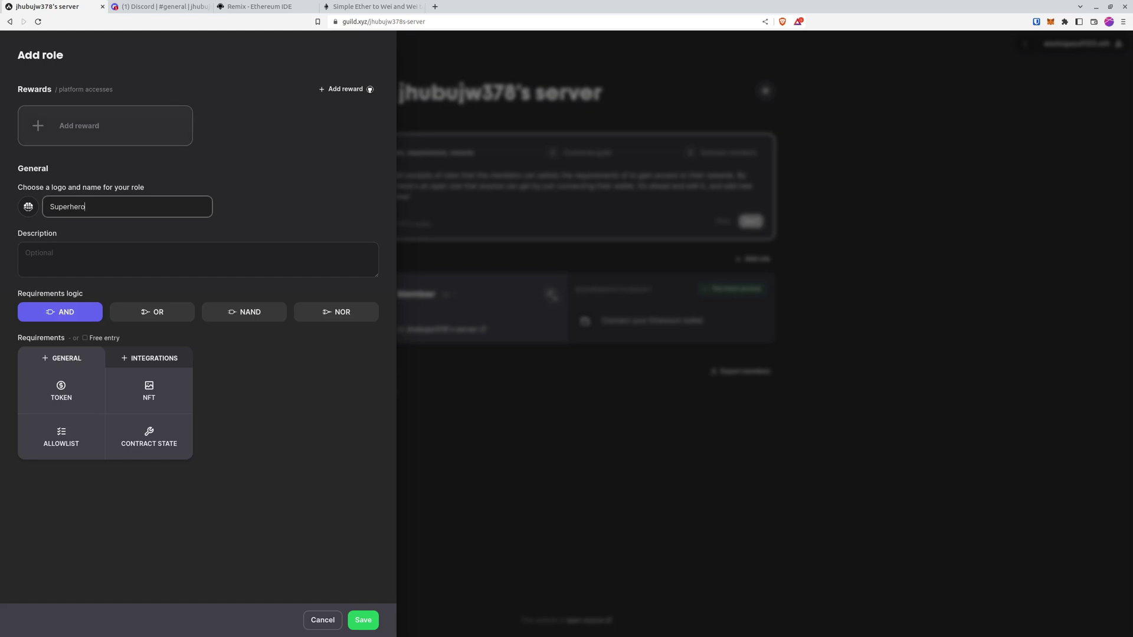
{"action": "key", "text": "Return"}
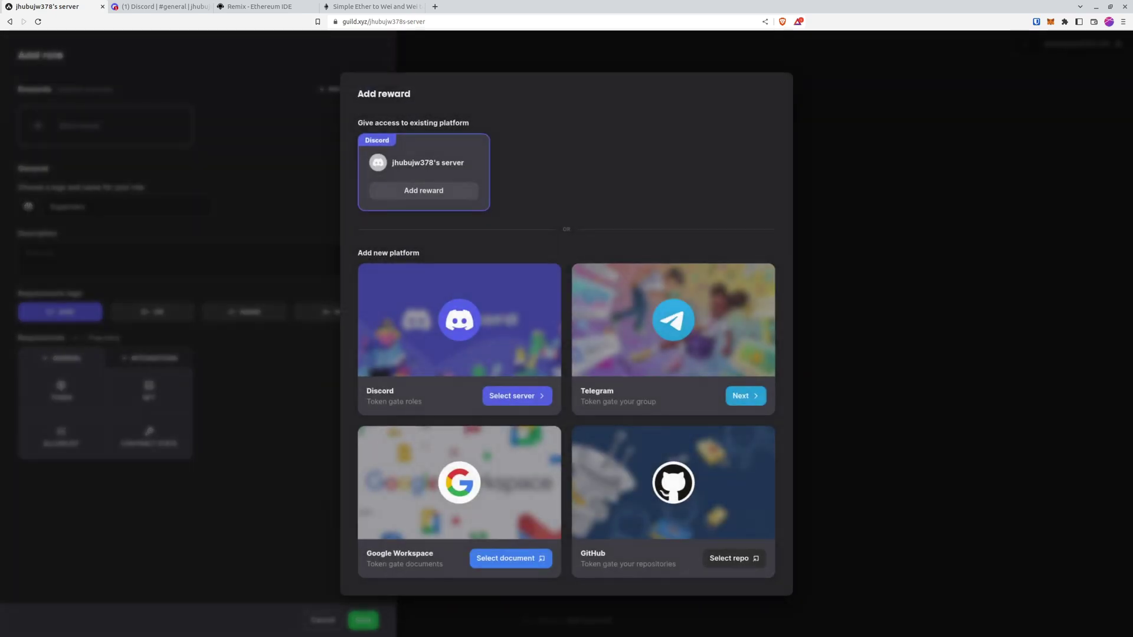
{"action": "key", "text": "Return"}
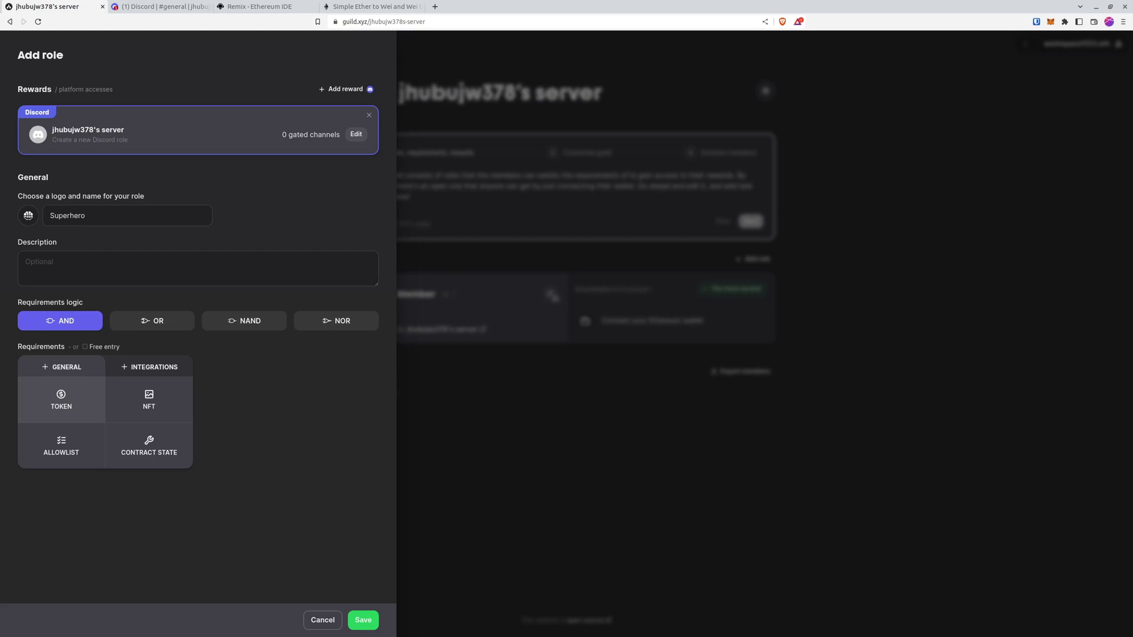
Step: Switch to Remix and deploy the ServerObserverERC20 contract through the injected MetaMask provider
{"action": "left_click", "coordinate": [260, 6]}
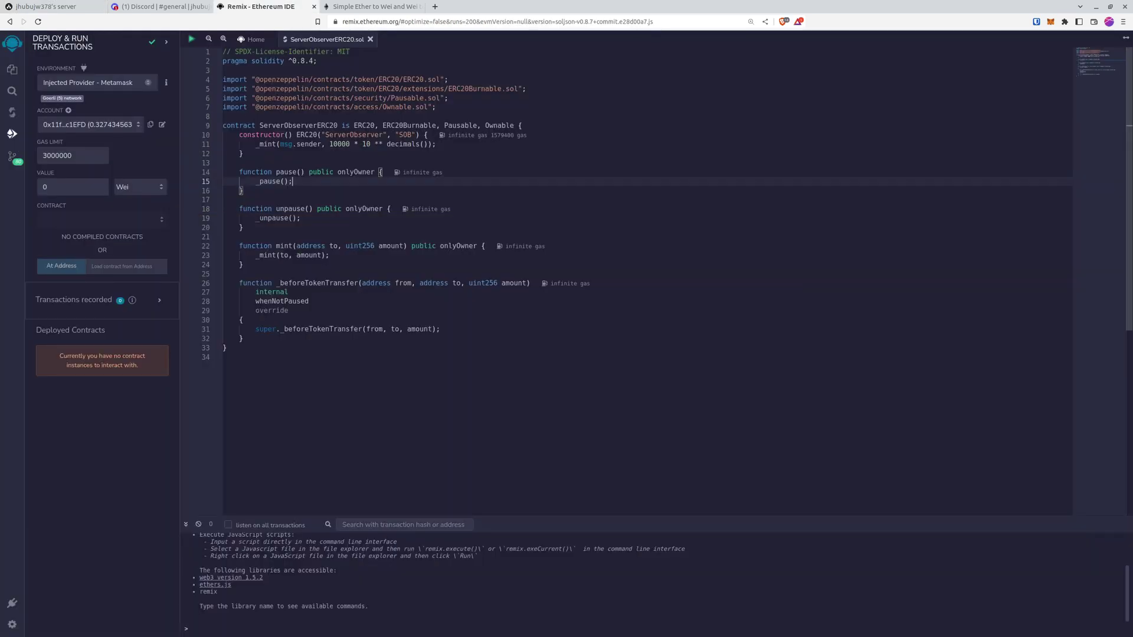
{"action": "left_click", "coordinate": [289, 172]}
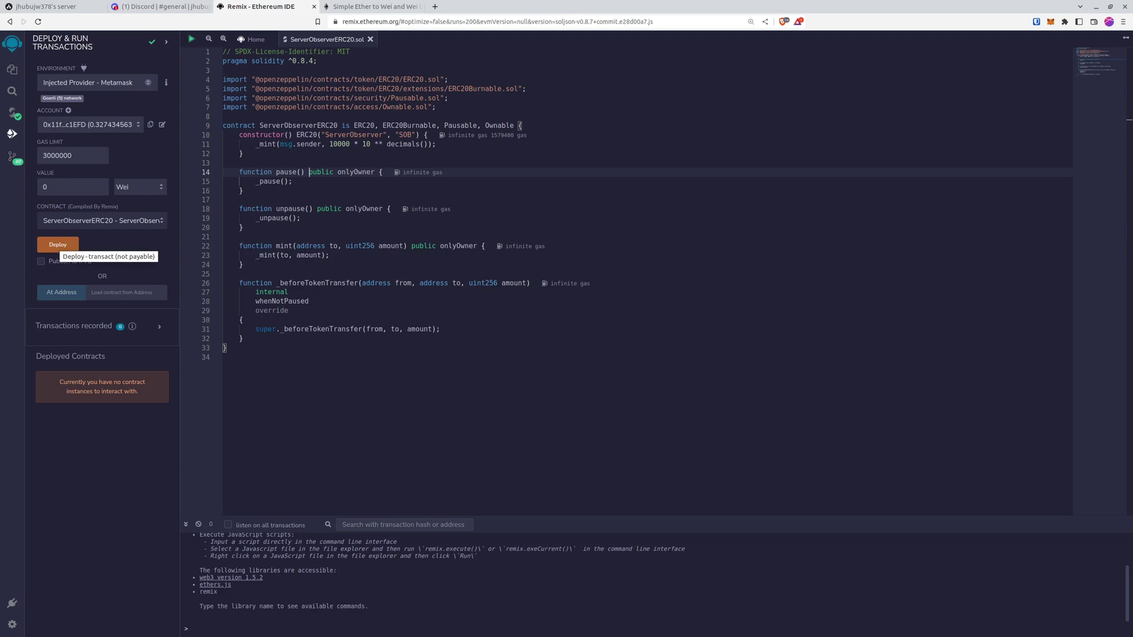
{"action": "left_click", "coordinate": [58, 244]}
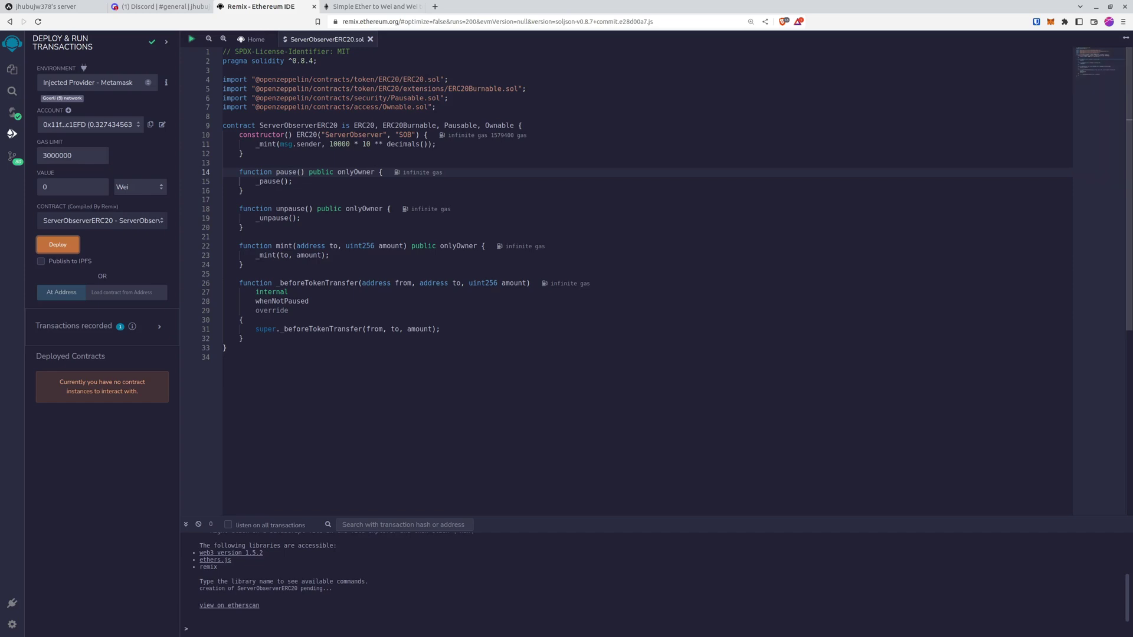
Step: Open ServerObserverERC721.sol, deploy its contract through the injected MetaMask provider, and confirm the transaction
{"action": "left_click", "coordinate": [12, 69]}
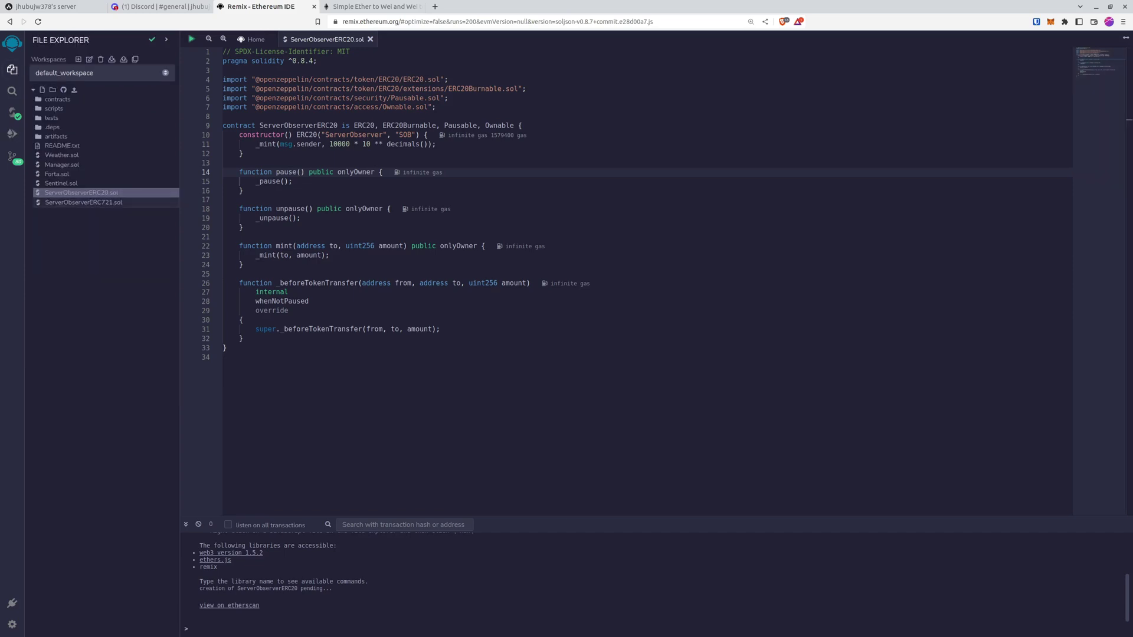
{"action": "left_click", "coordinate": [83, 202]}
{"action": "left_click", "coordinate": [292, 209]}
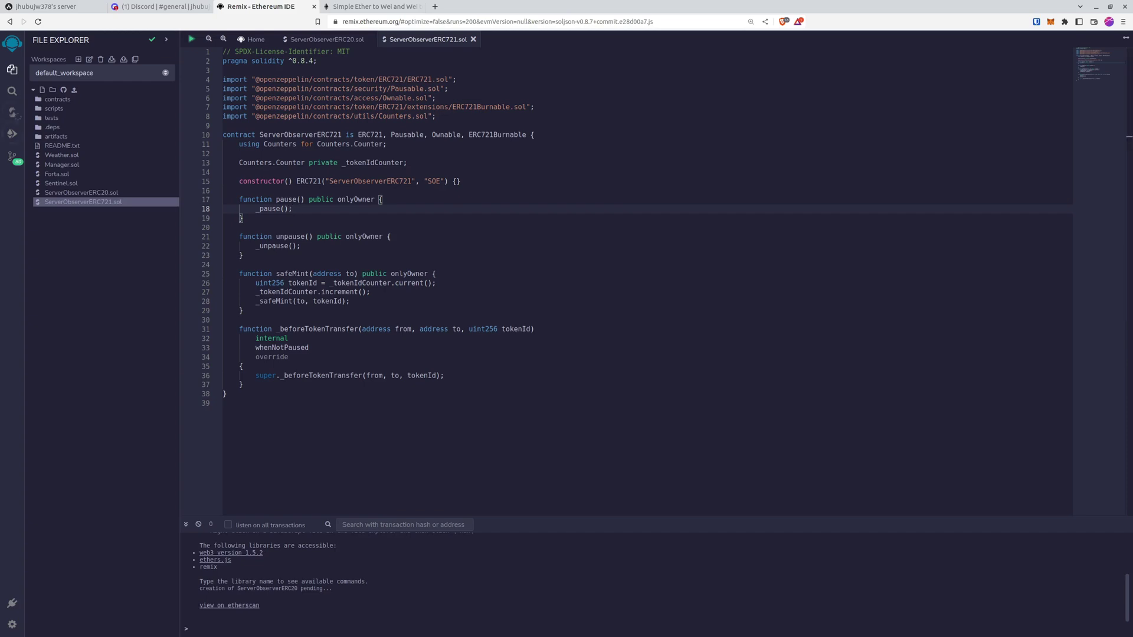
{"action": "left_click", "coordinate": [11, 134]}
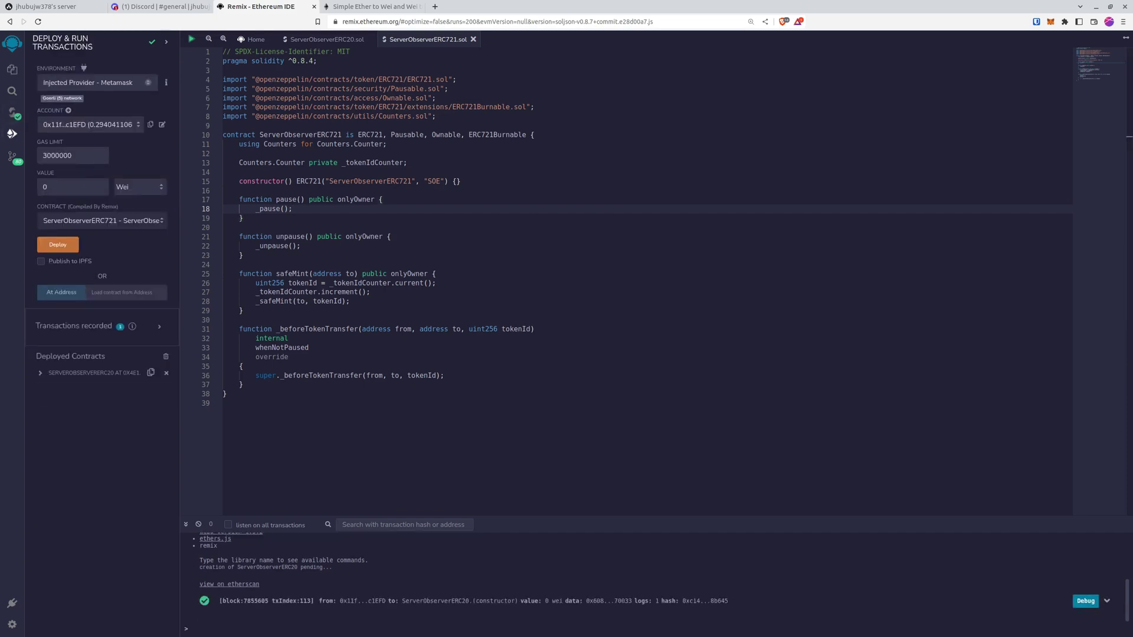
{"action": "left_click", "coordinate": [57, 245]}
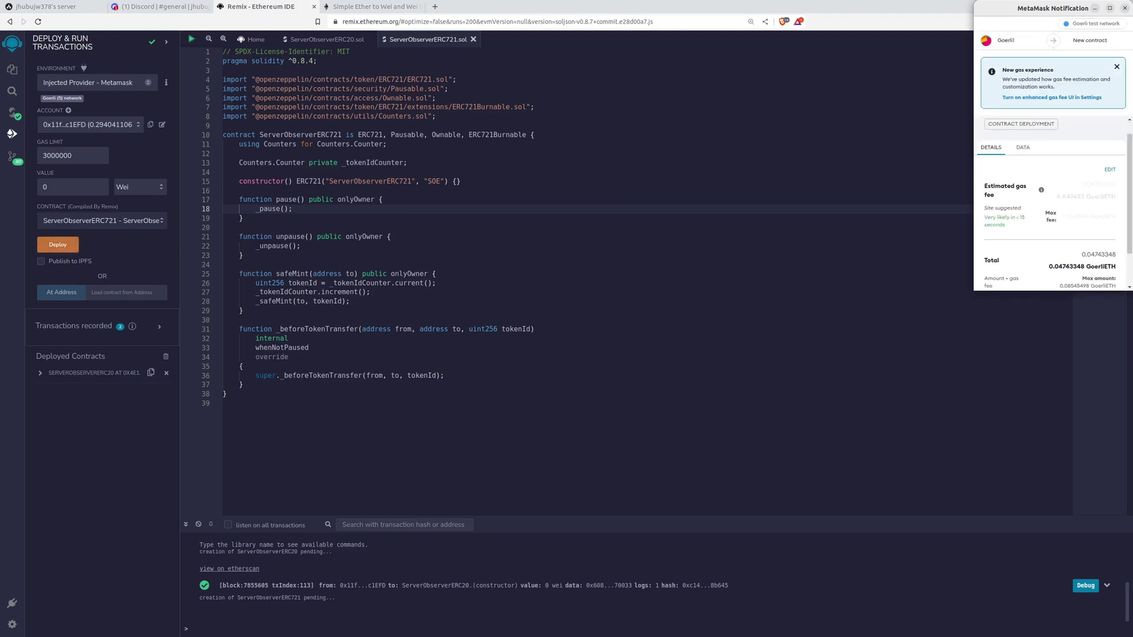
{"action": "left_click", "coordinate": [1085, 272]}
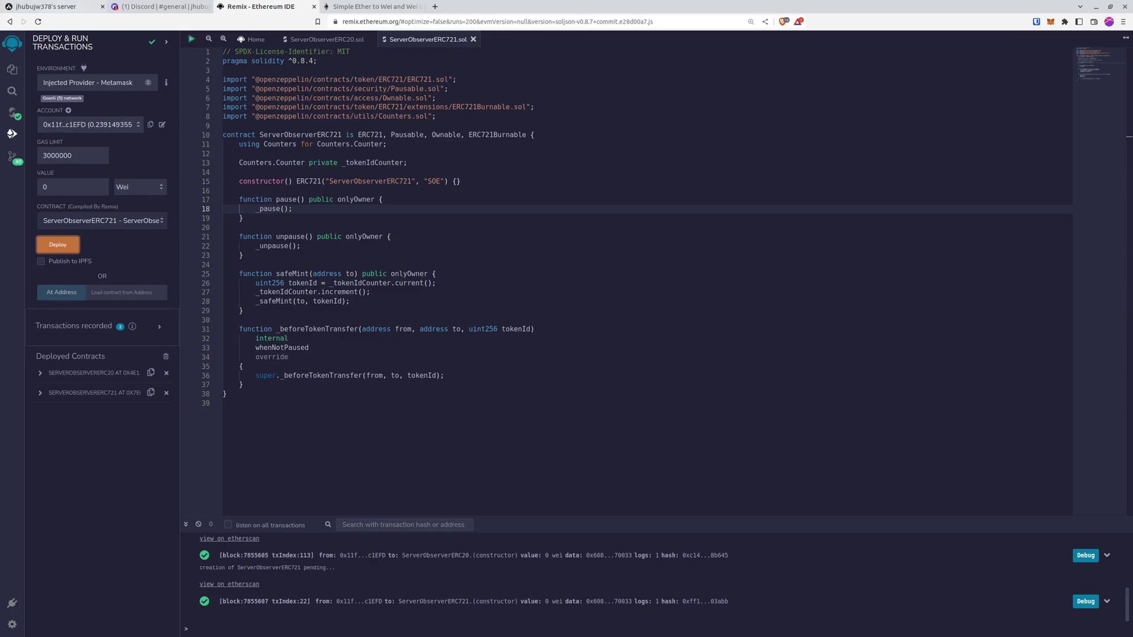
Step: Switch to Guild and add a token requirement on GOERLI for the ServerObserver contract deployed in Remix, with a minimum amount of 100
{"action": "left_click", "coordinate": [51, 6]}
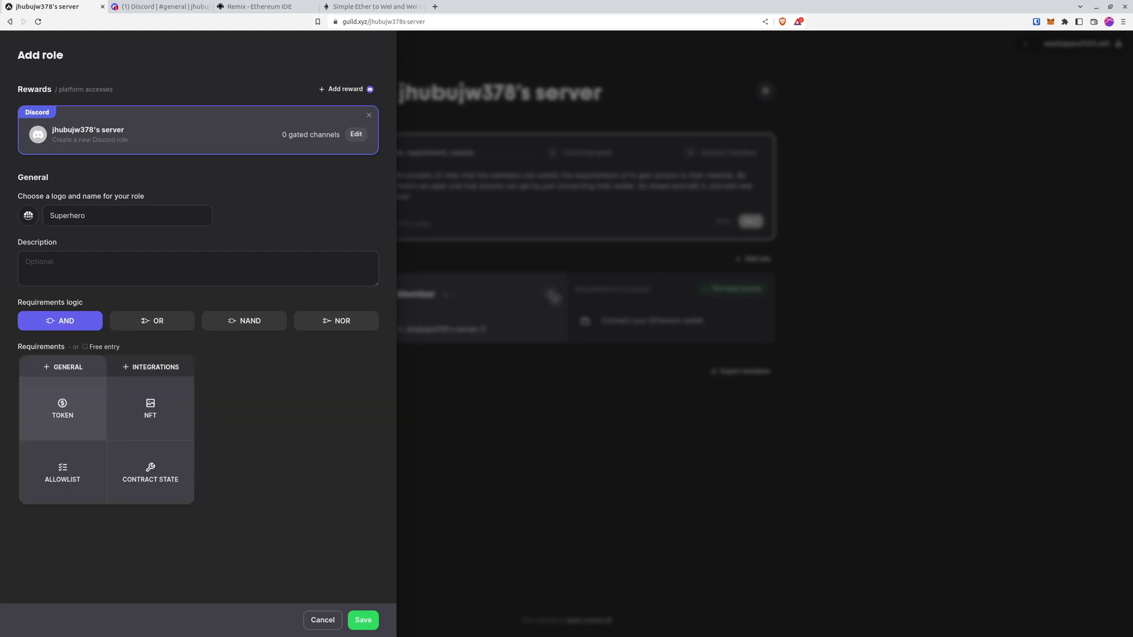
{"action": "left_click", "coordinate": [61, 401]}
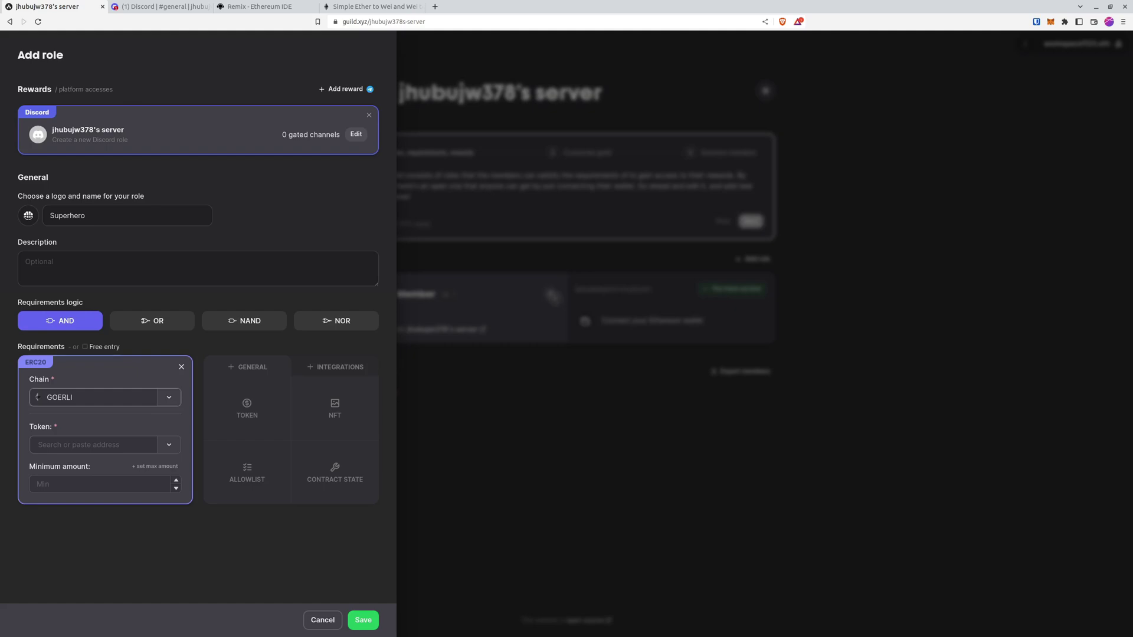
{"action": "left_click", "coordinate": [260, 7]}
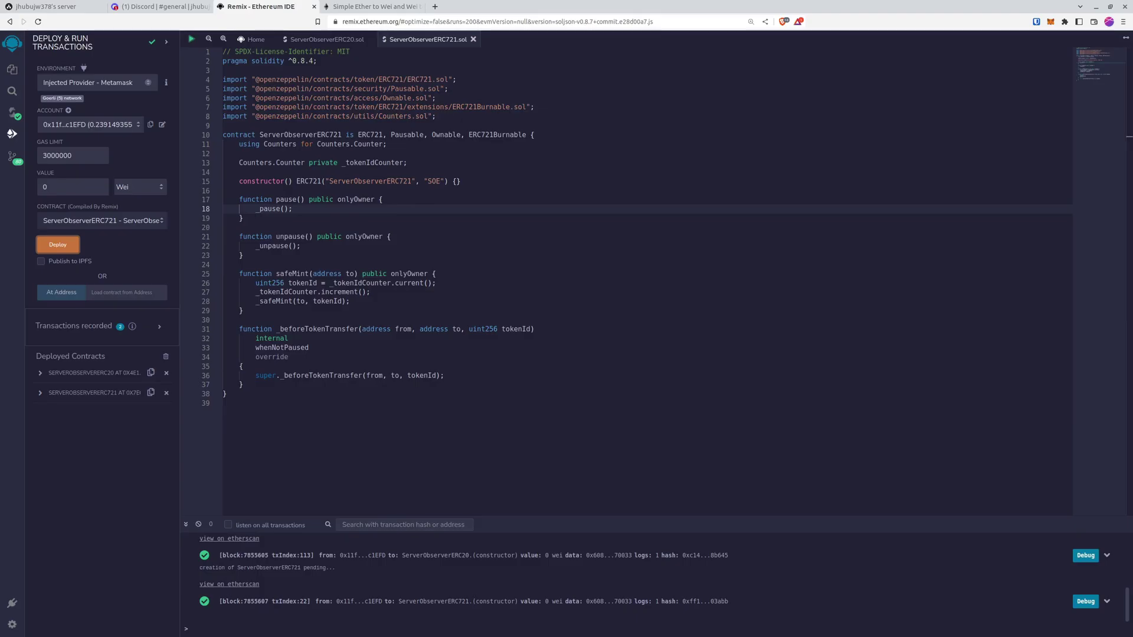
{"action": "key", "text": "ctrl+1"}
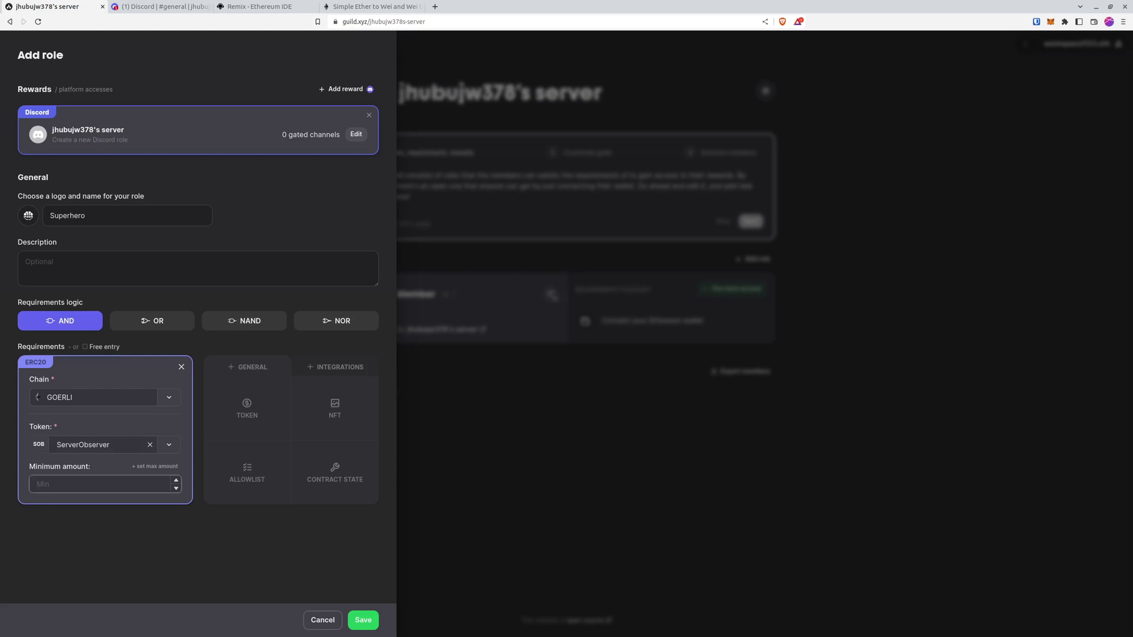
{"action": "type", "text": "100"}
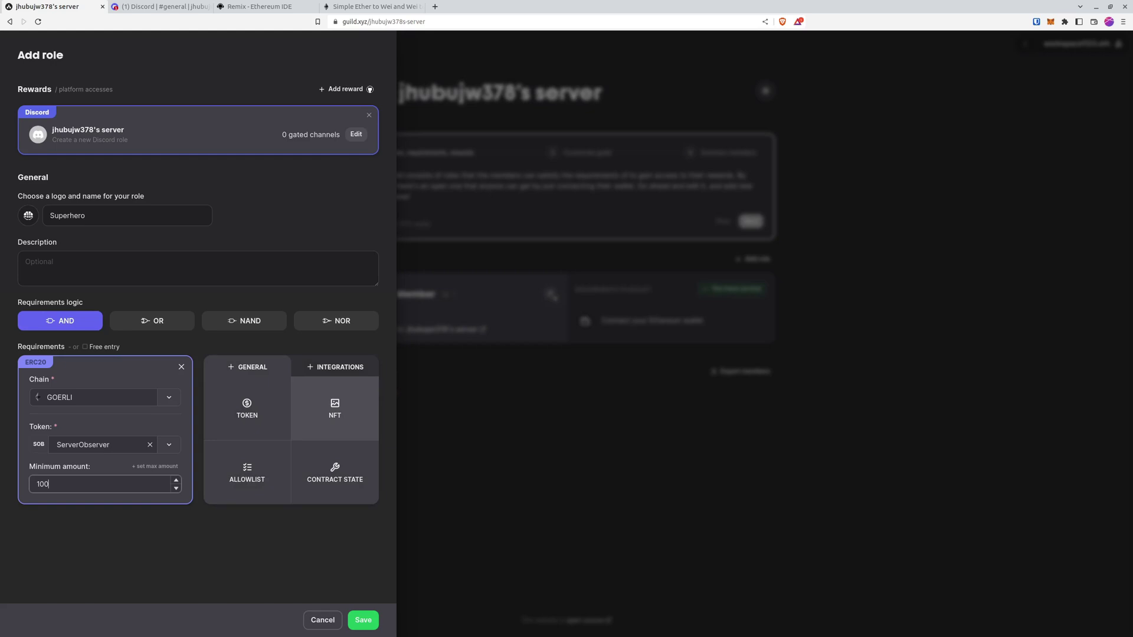
Step: Add an NFT requirement on GOERLI using the ServerObserverERC721 contract address copied from Remix
{"action": "left_click", "coordinate": [335, 409]}
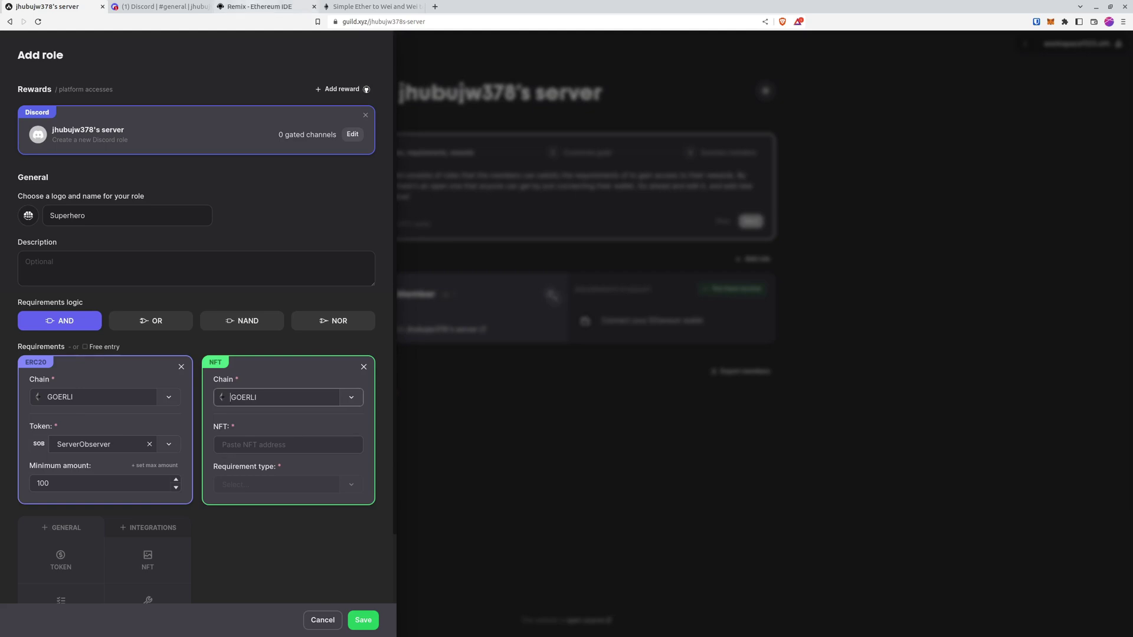
{"action": "left_click", "coordinate": [260, 6]}
{"action": "left_click", "coordinate": [151, 393]}
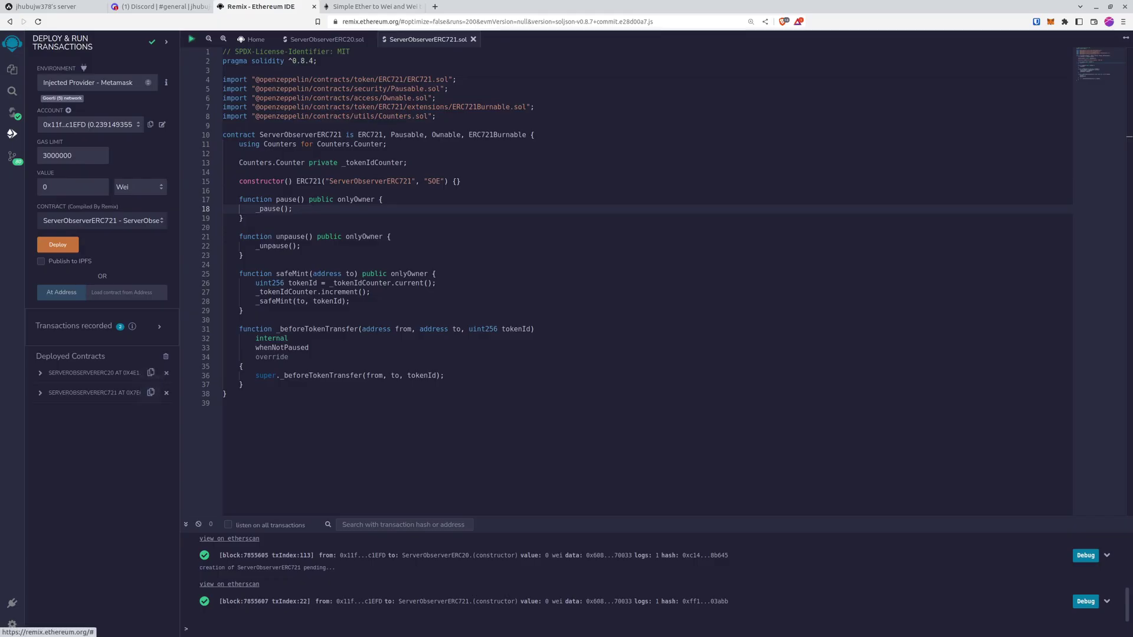
{"action": "left_click", "coordinate": [77, 7]}
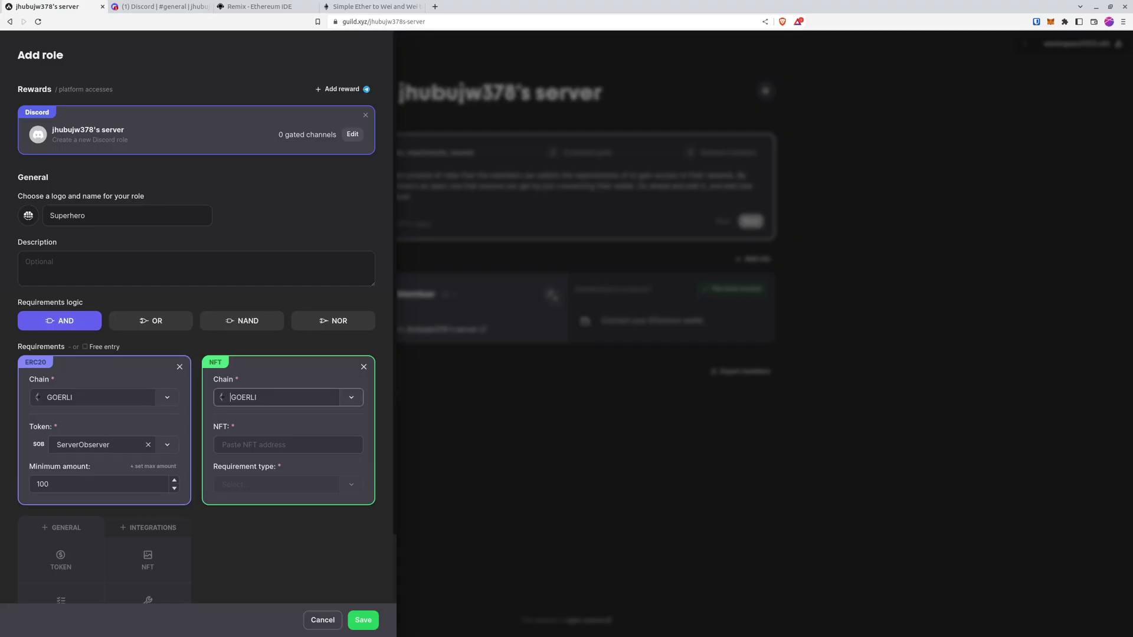
{"action": "left_click", "coordinate": [288, 445]}
{"action": "key", "text": "ctrl+v"}
Step: Set the NFT requirement type to Amount with a minimum amount of 1
{"action": "left_click", "coordinate": [277, 484]}
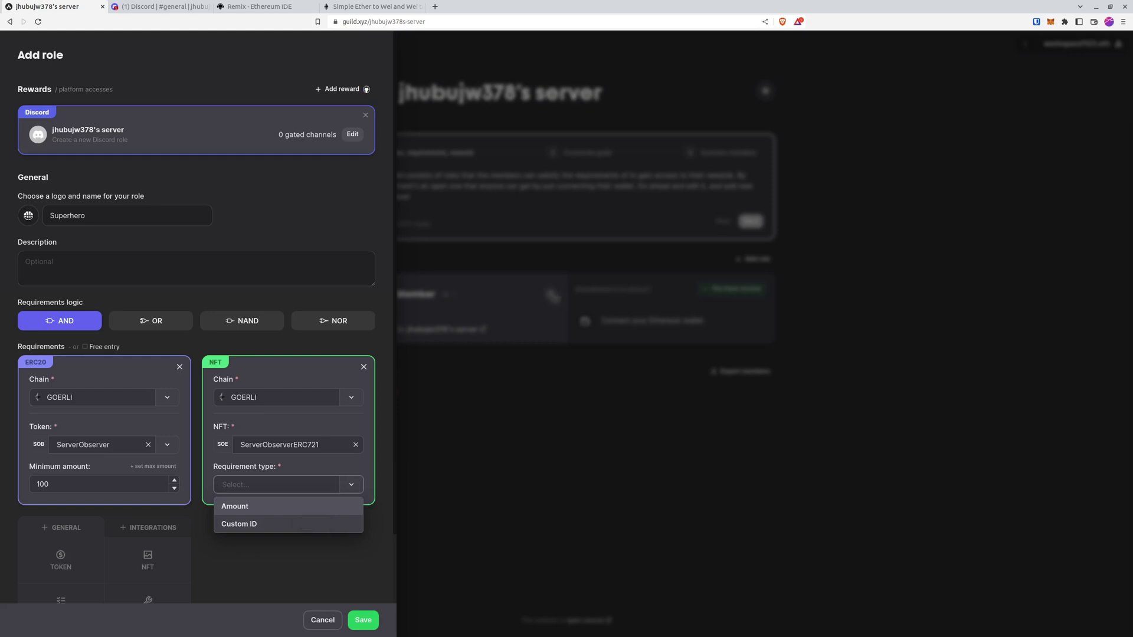
{"action": "key", "text": "Return"}
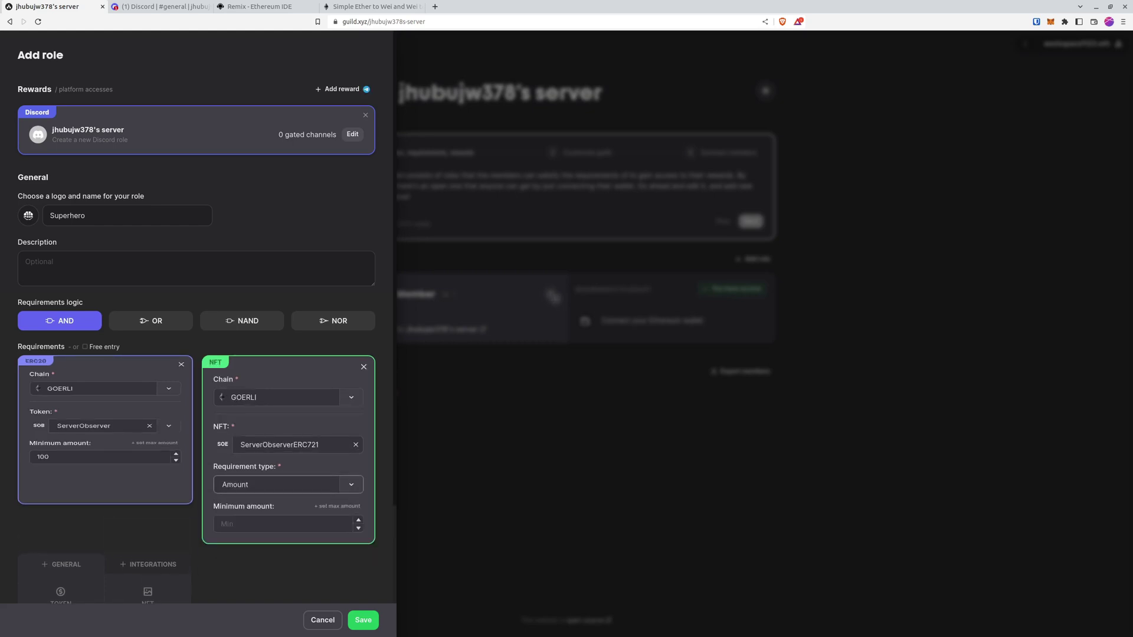
{"action": "left_click", "coordinate": [286, 490]}
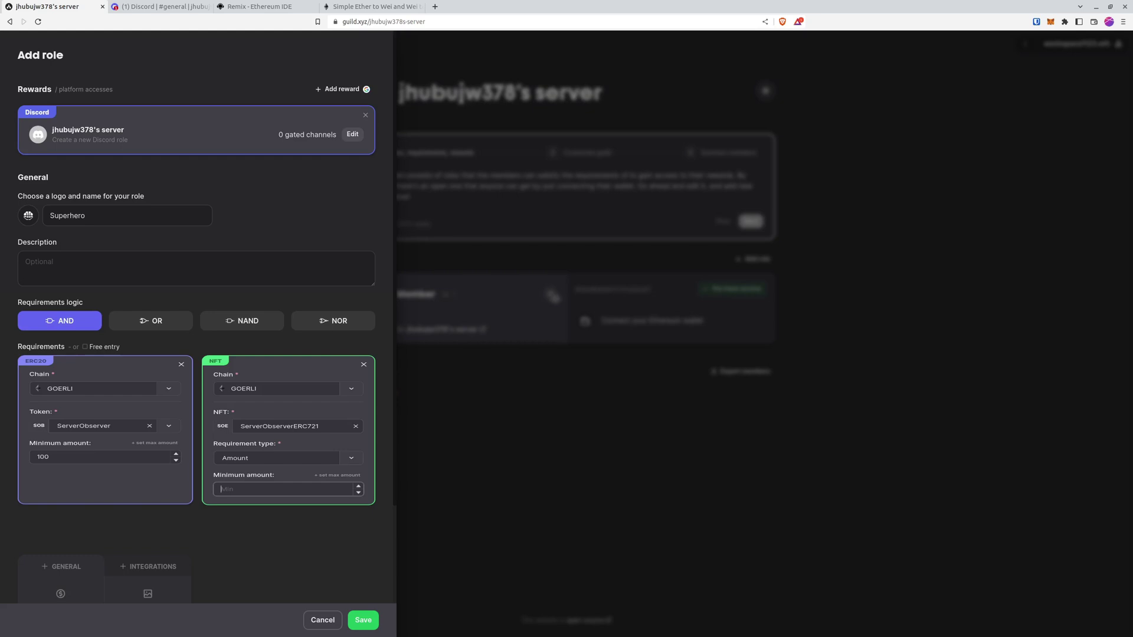
{"action": "type", "text": "1"}
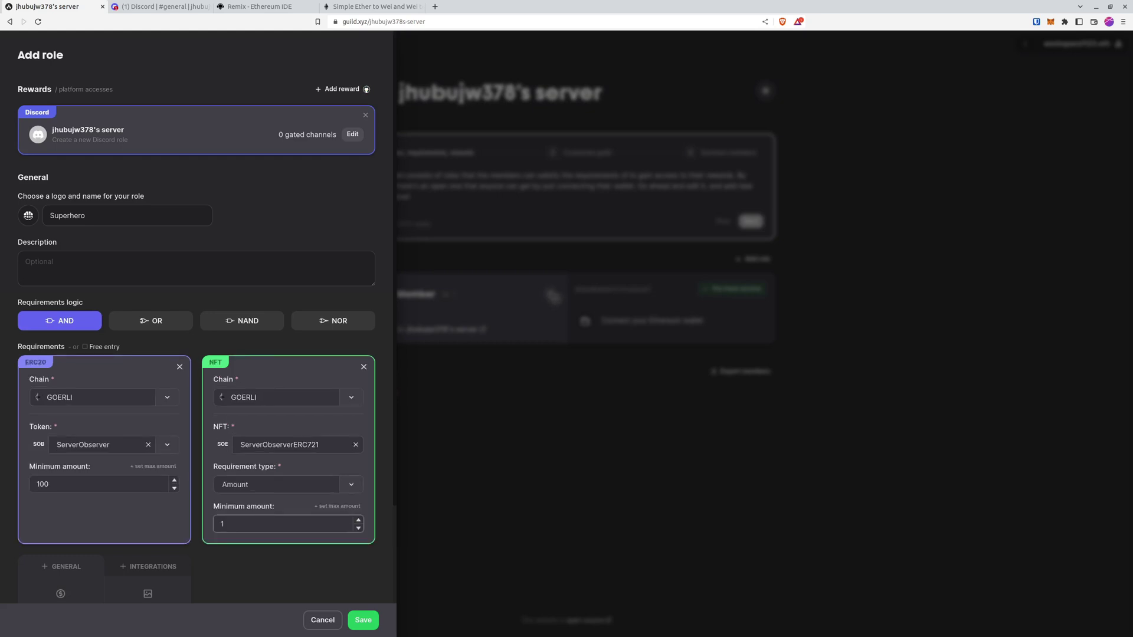
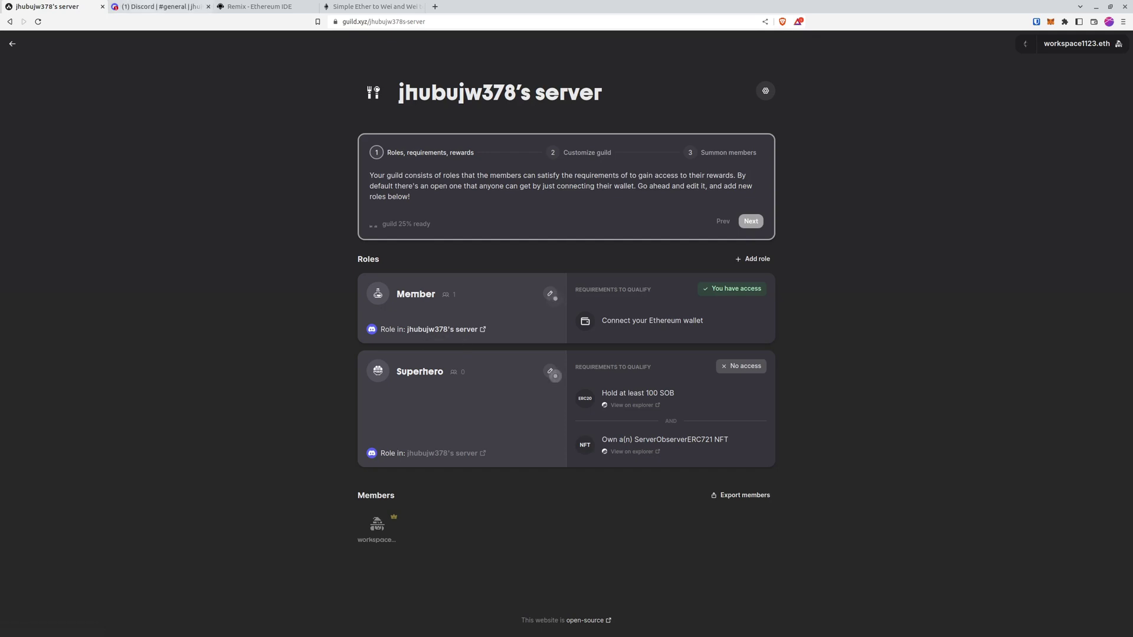
Step: Switch to Remix, expand the deployed ServerObserverERC20 contract, open the MetaMask wallet, and bring up the ServerObserverERC721.sol source
{"action": "left_click", "coordinate": [260, 7]}
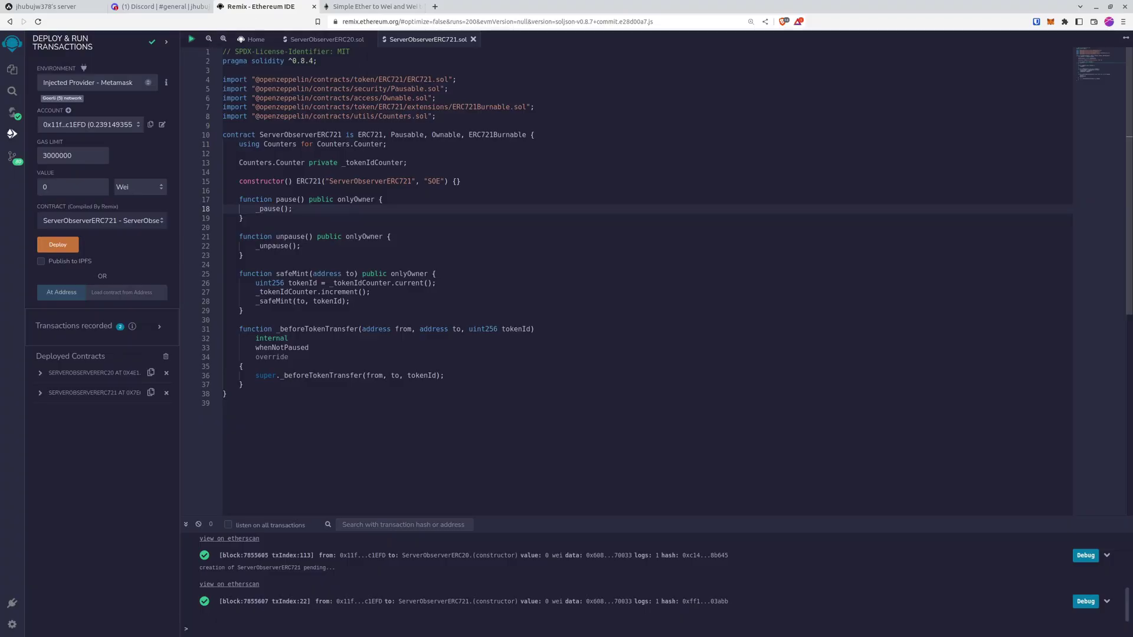
{"action": "left_click", "coordinate": [40, 372]}
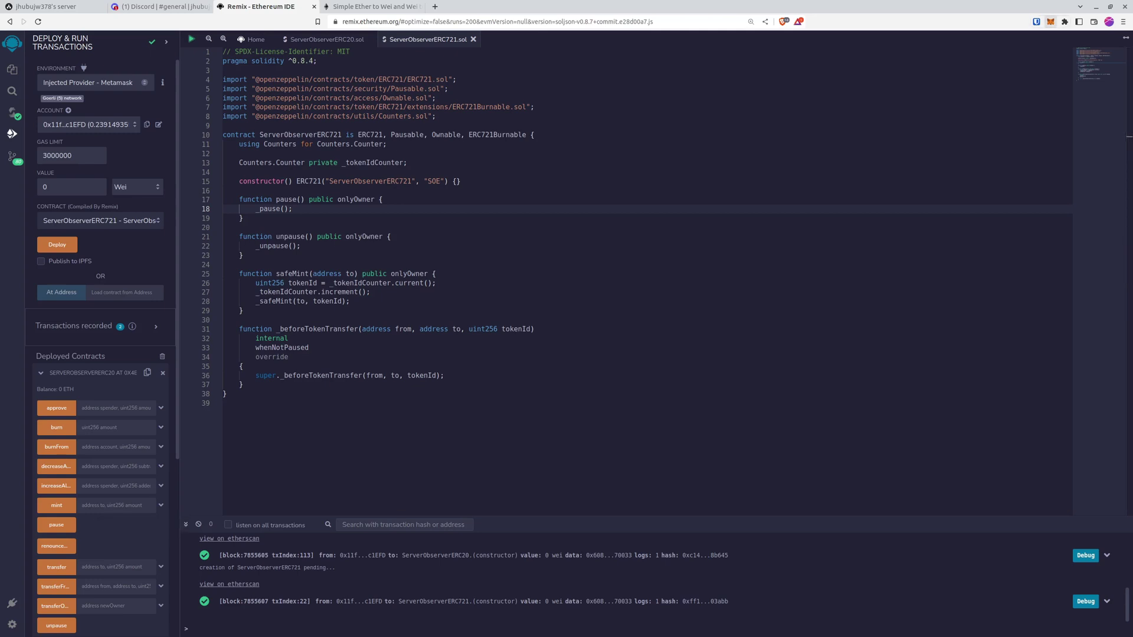
{"action": "left_click", "coordinate": [1050, 21]}
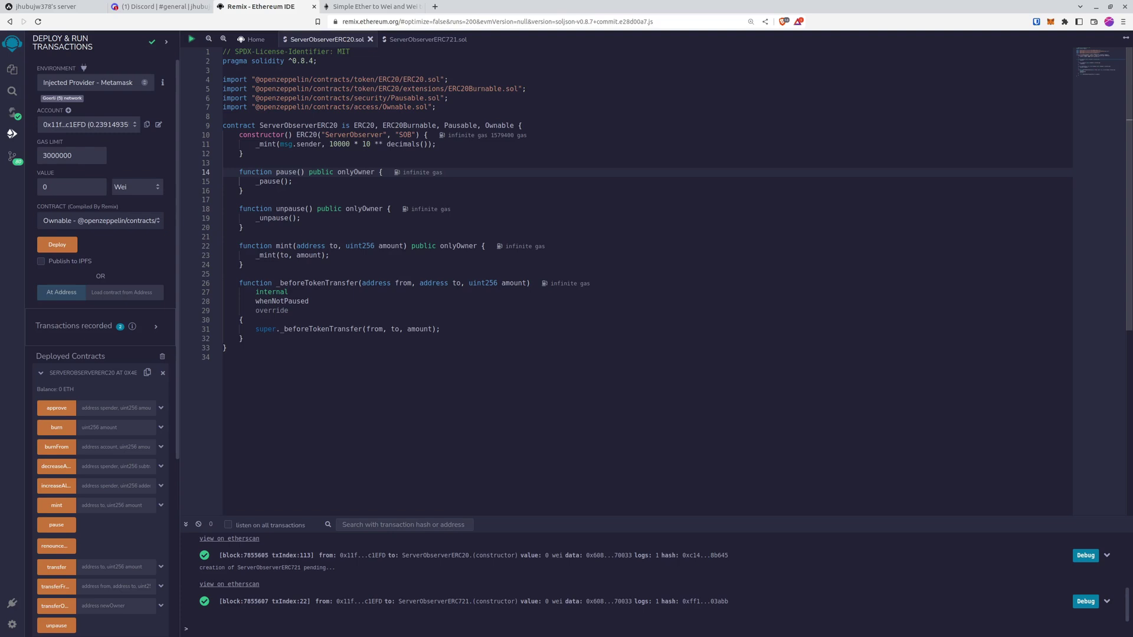
{"action": "left_click", "coordinate": [427, 39]}
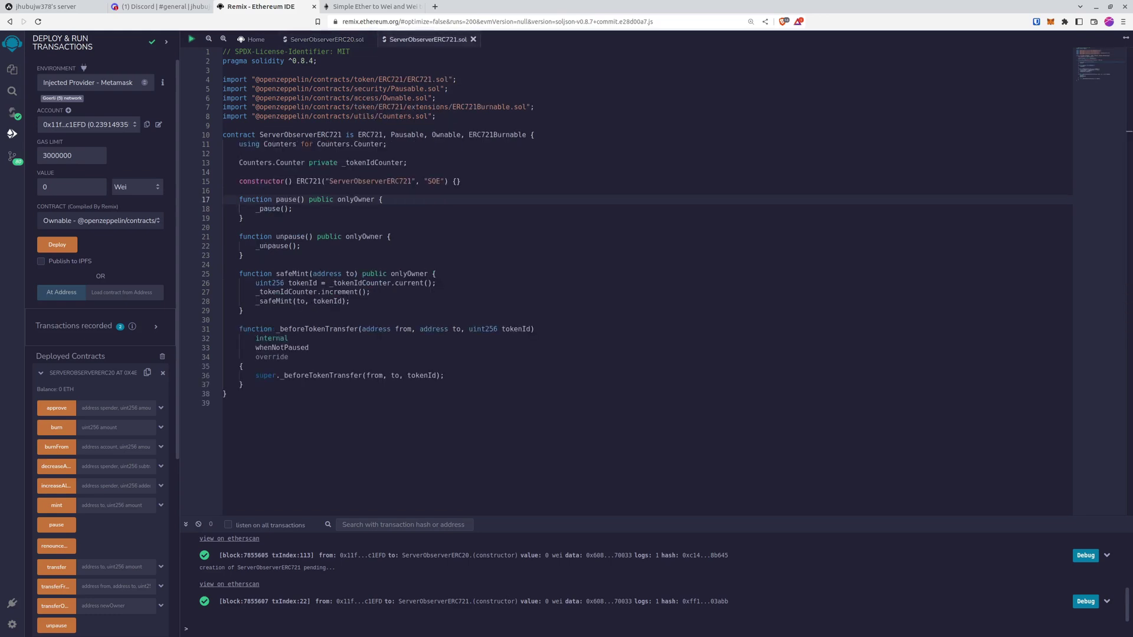
Step: Mint an NFT to the wallet's own address with the deployed ServerObserverERC721 contract's safeMint function and confirm the transaction in MetaMask
{"action": "scroll", "coordinate": [100, 349], "scroll_direction": "down", "scroll_amount": 4}
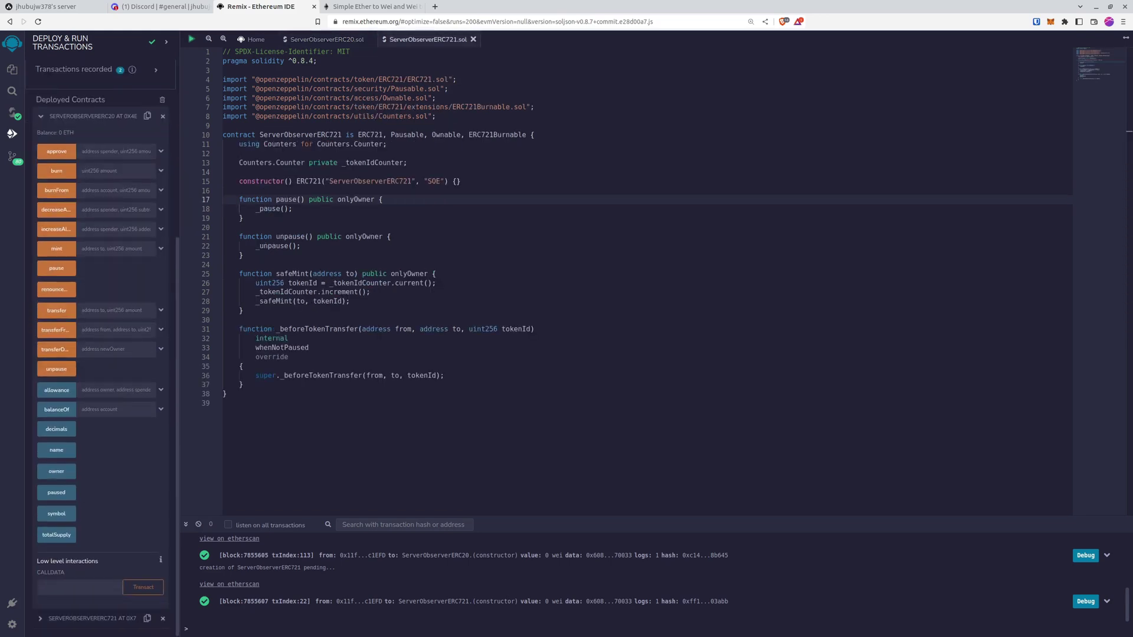
{"action": "left_click", "coordinate": [40, 618]}
{"action": "scroll", "coordinate": [100, 348], "scroll_direction": "down", "scroll_amount": 4}
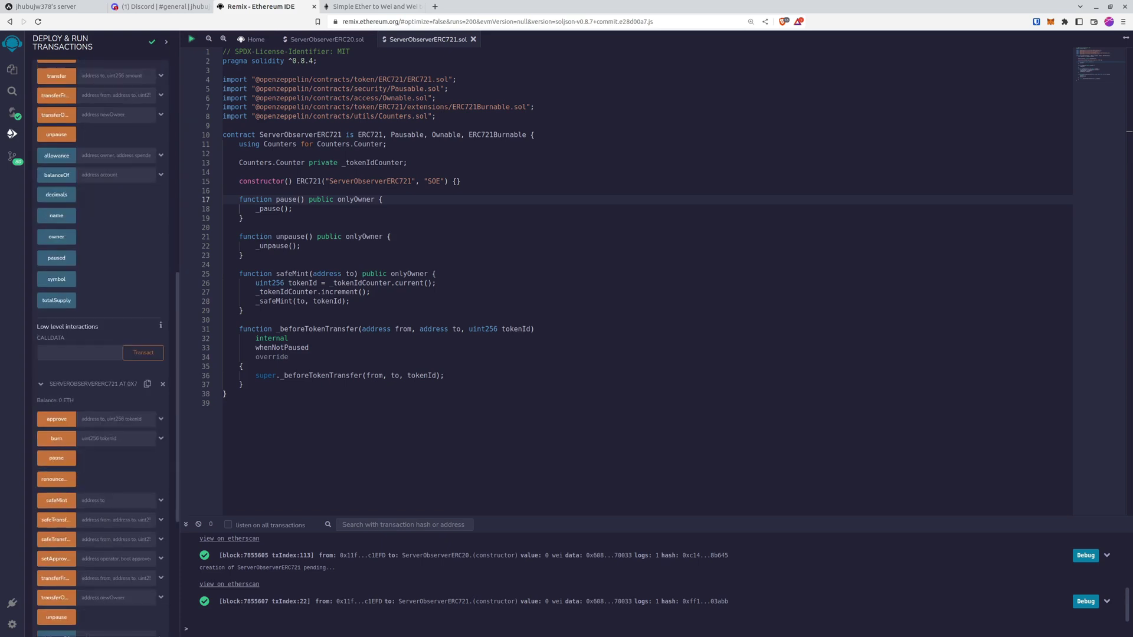
{"action": "scroll", "coordinate": [100, 413], "scroll_direction": "down", "scroll_amount": 2}
{"action": "left_click", "coordinate": [118, 407]}
{"action": "key", "text": "ctrl+v"}
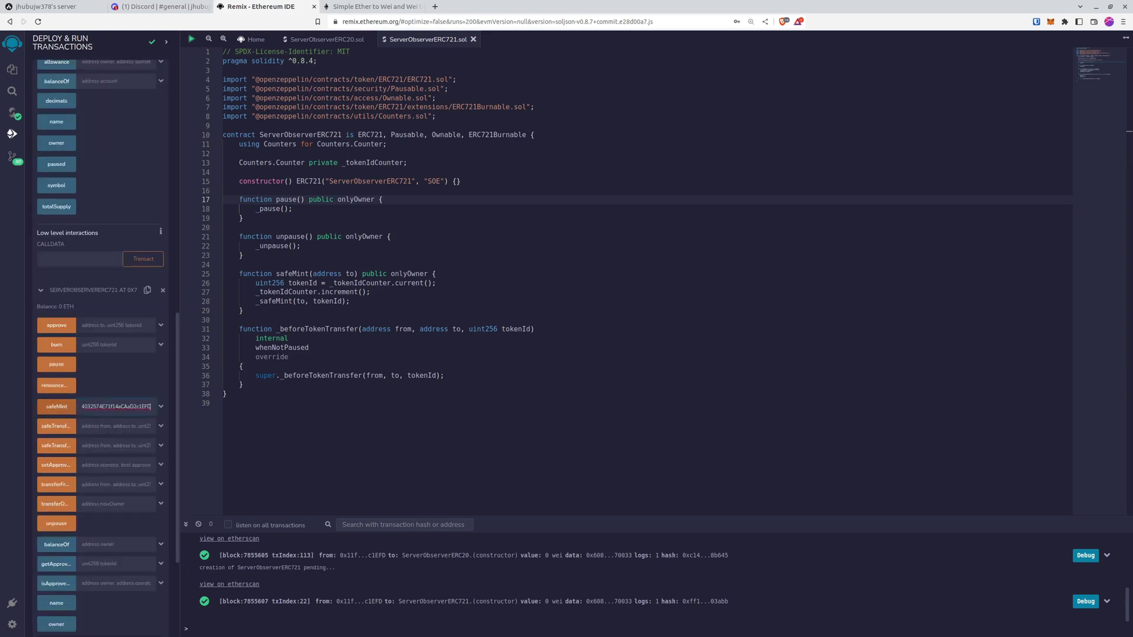
{"action": "left_click", "coordinate": [57, 406]}
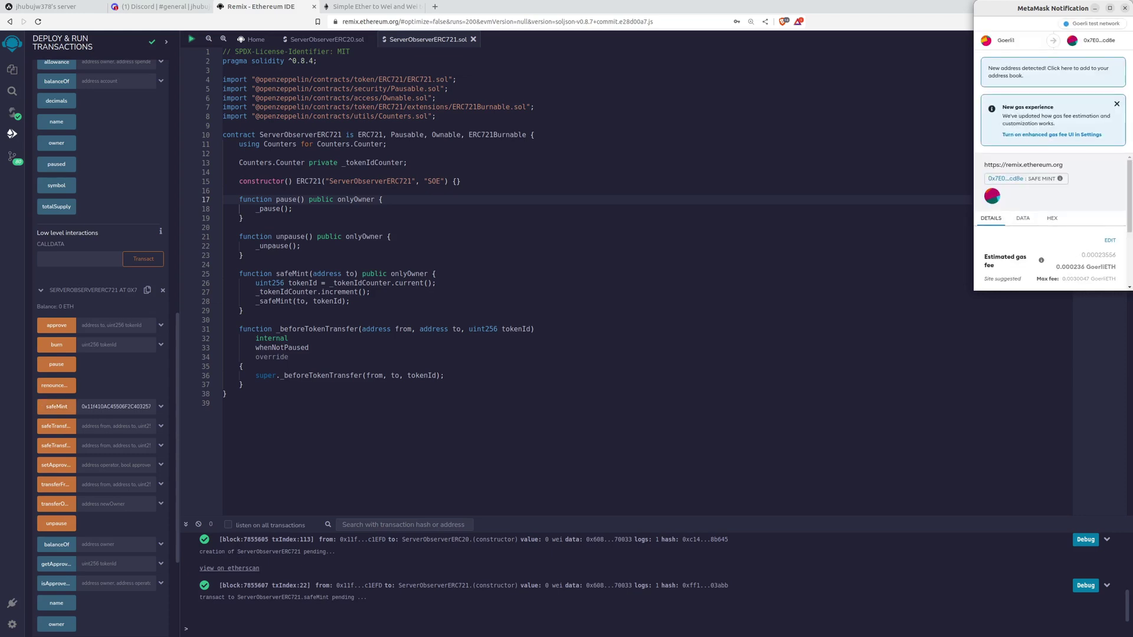
{"action": "left_click", "coordinate": [1085, 273]}
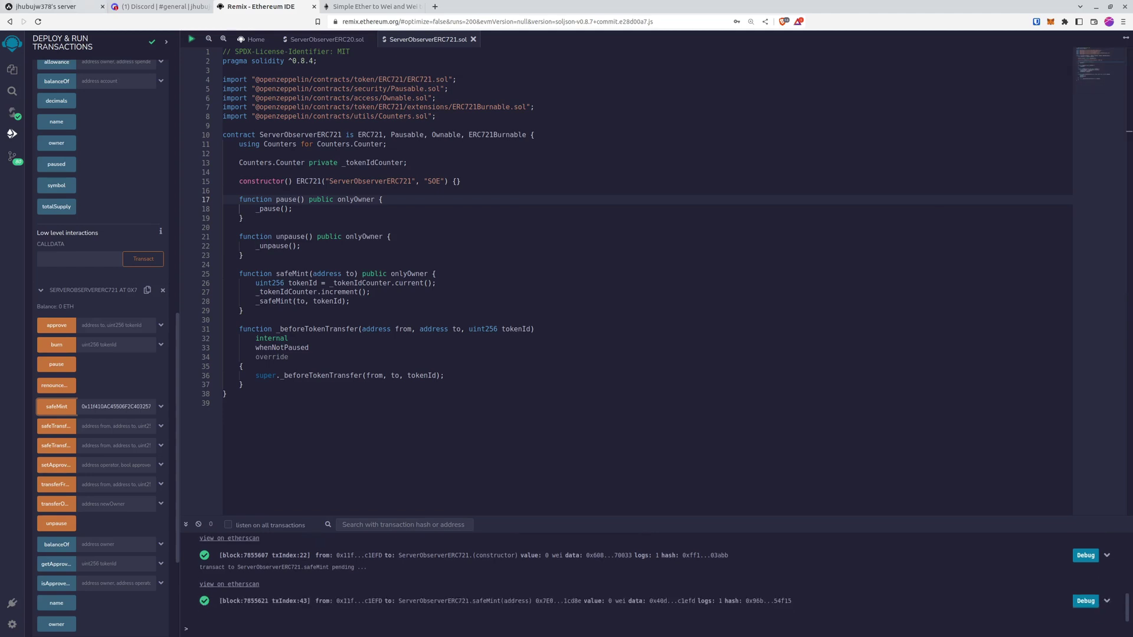
Step: Check the Superhero role's access status in Guild, switch to the Discord server, and dismiss the channels tip
{"action": "left_click", "coordinate": [46, 6]}
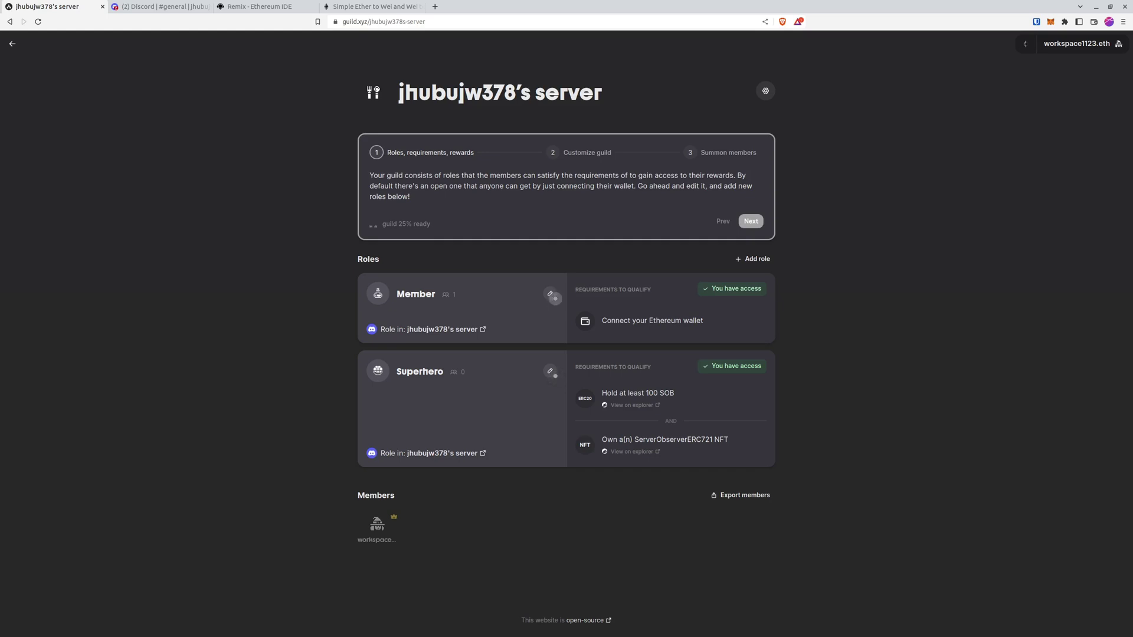
{"action": "left_click", "coordinate": [159, 6]}
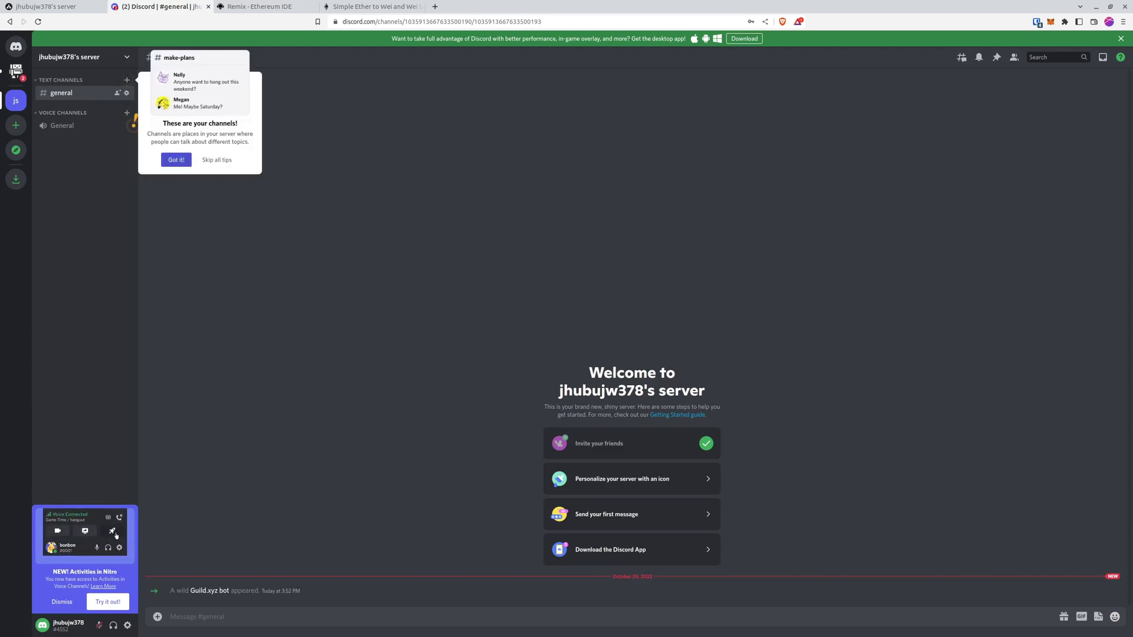
{"action": "left_click", "coordinate": [176, 159]}
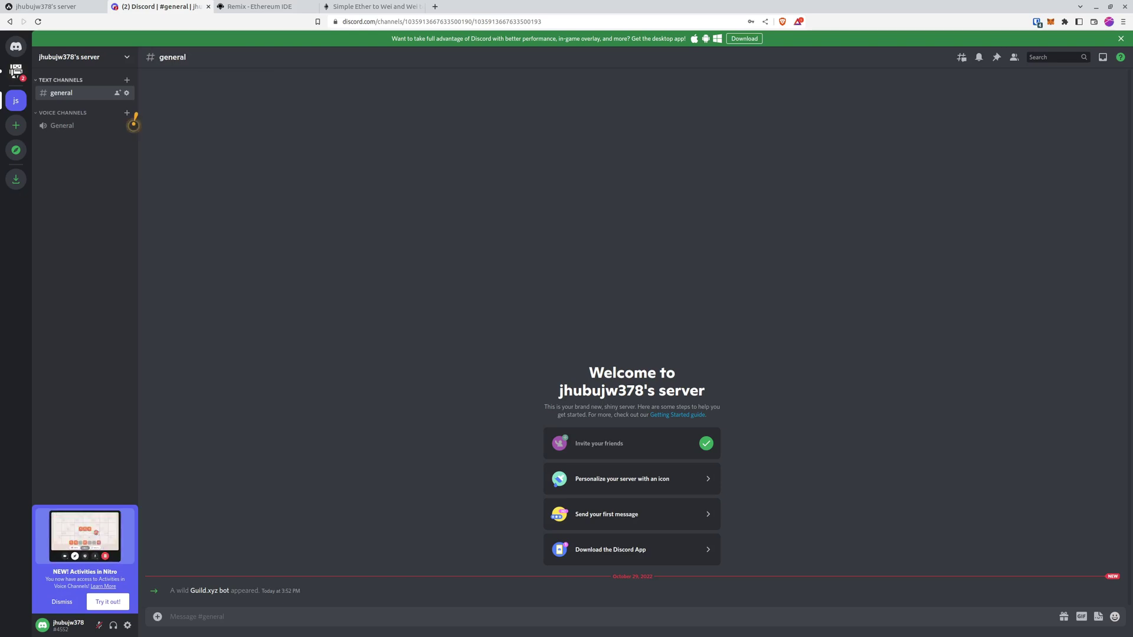
Step: Set up a new private text channel named only-superheroes in the Discord server and continue to its member and role selection
{"action": "left_click", "coordinate": [127, 79]}
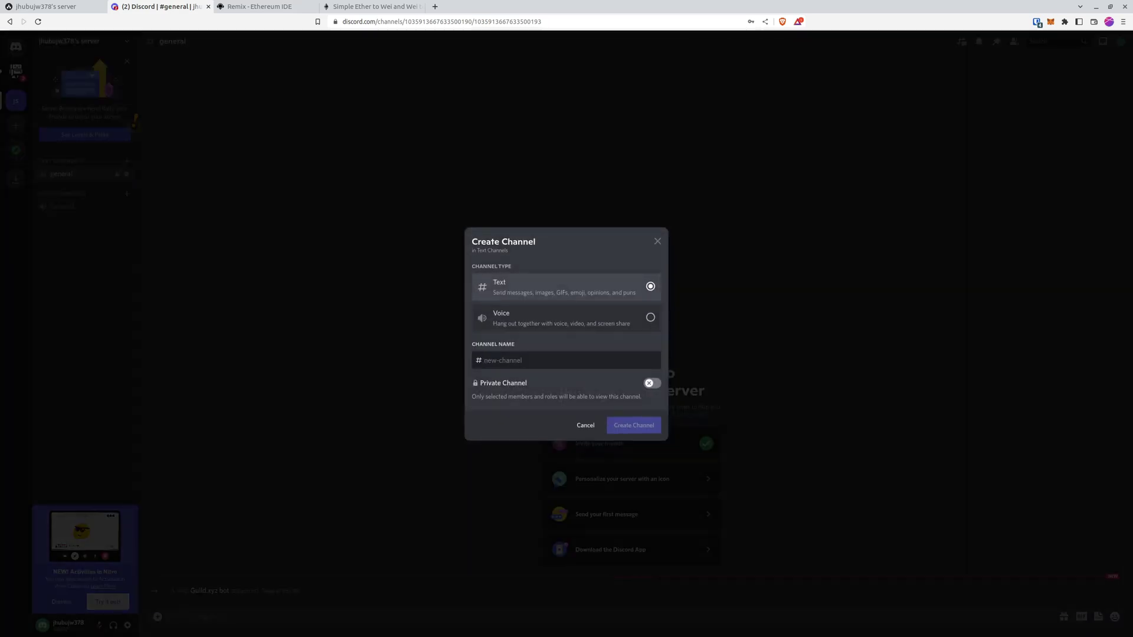
{"action": "type", "text": "o"}
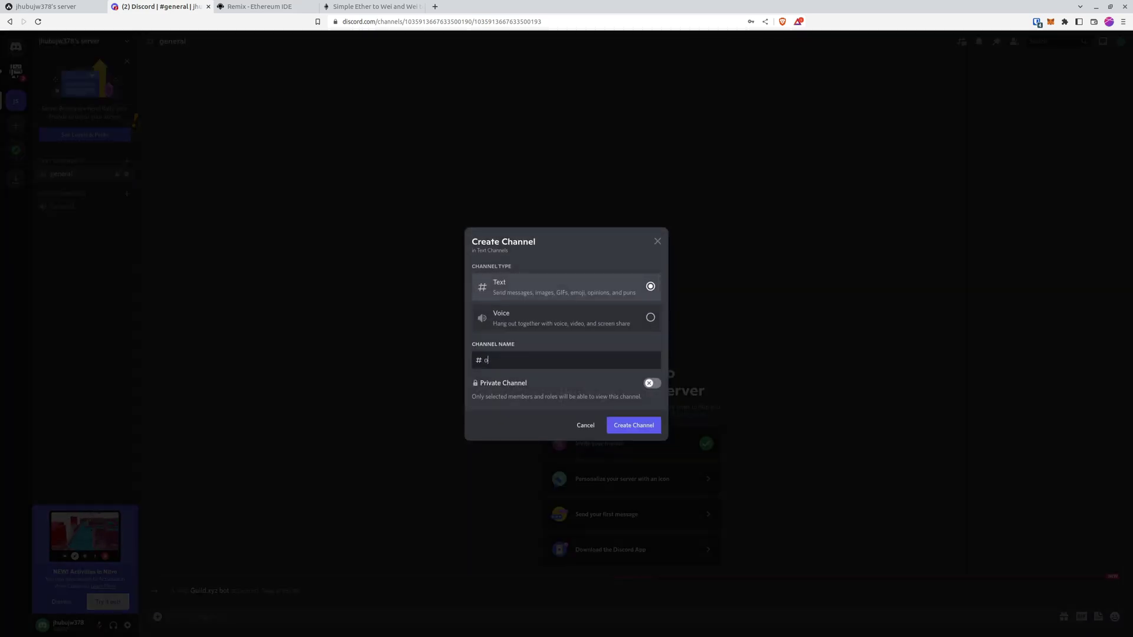
{"action": "type", "text": "nly-superheroes"}
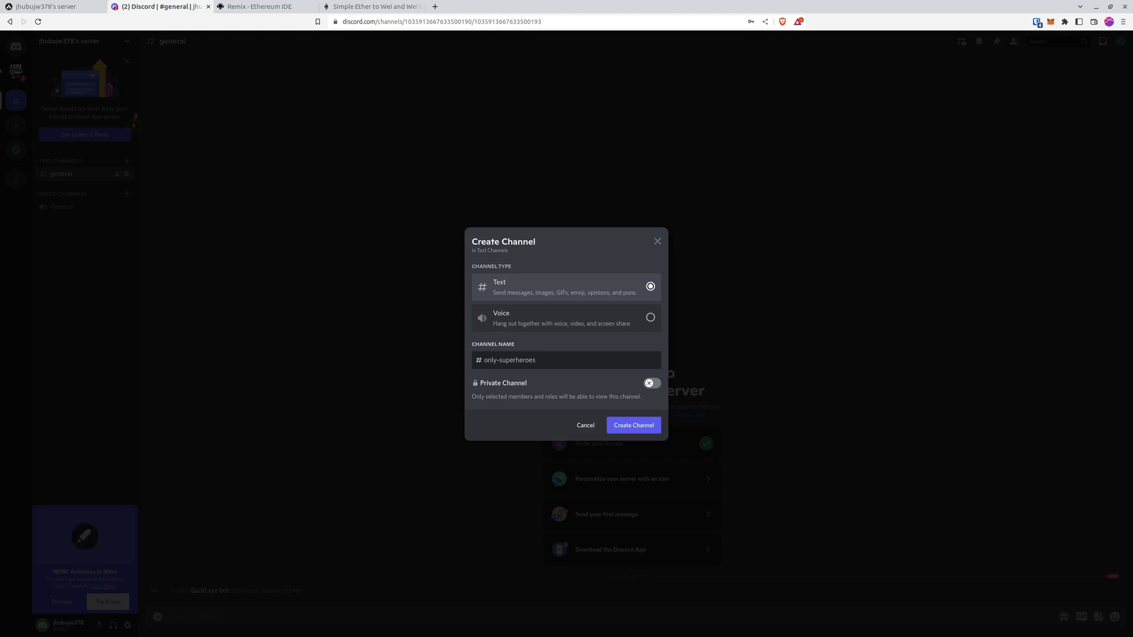
{"action": "left_click", "coordinate": [651, 383]}
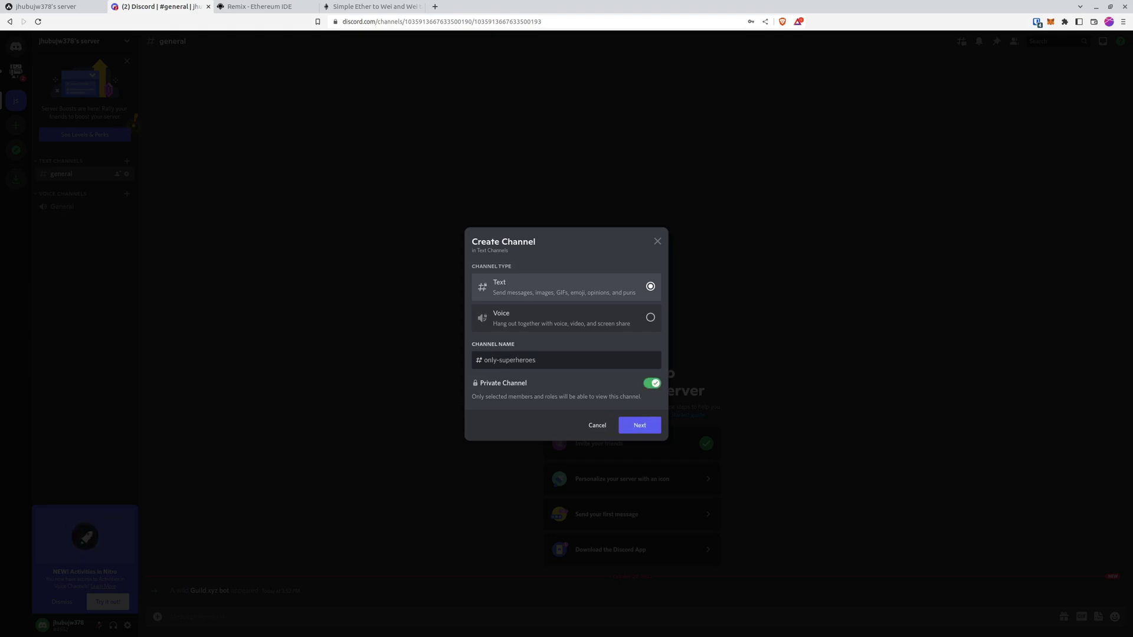
{"action": "key", "text": "Return"}
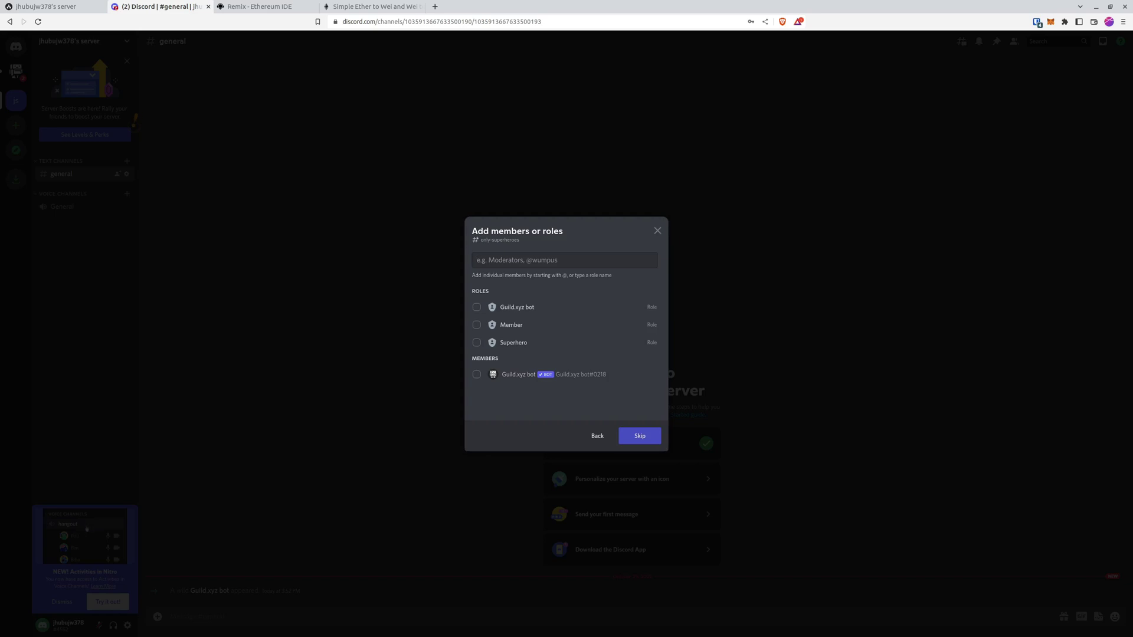
Step: Grant the Superhero role access to the only-superheroes channel and create the channel
{"action": "key", "text": "Down"}
{"action": "key", "text": "Down"}
{"action": "key", "text": "Down"}
{"action": "key", "text": "Return"}
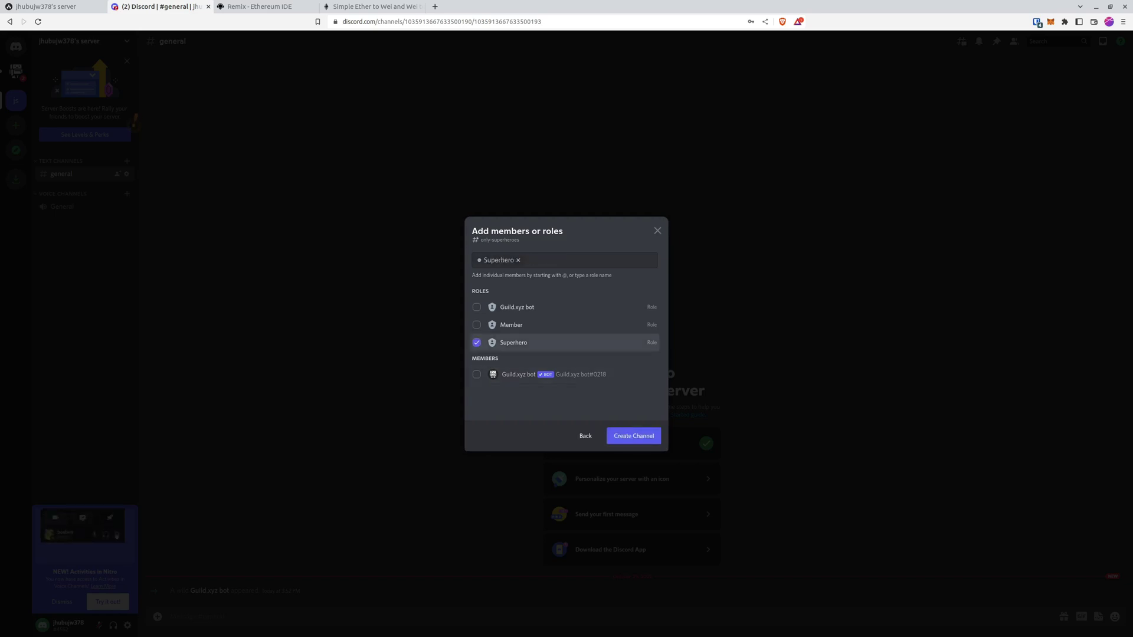
{"action": "key", "text": "Down"}
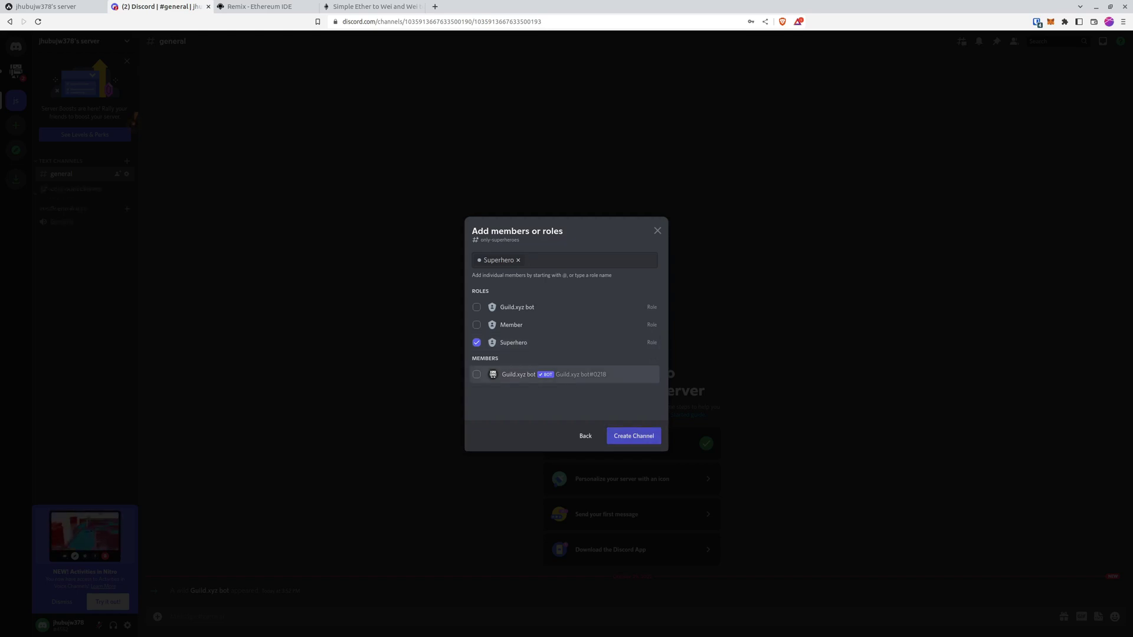
{"action": "key", "text": "Return"}
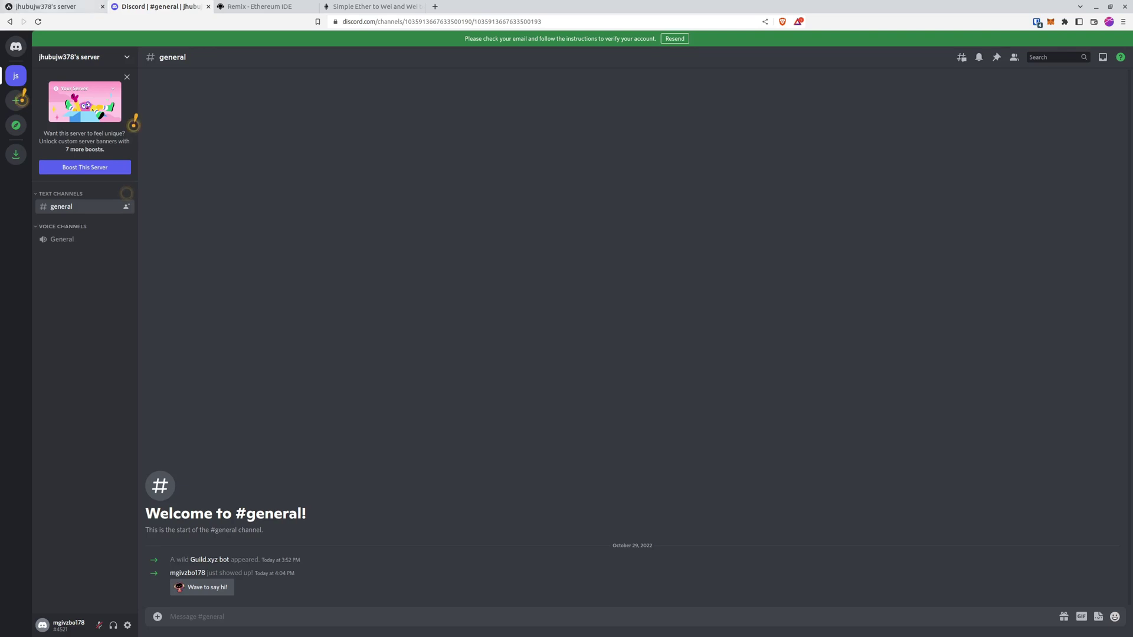
Step: Switch from Discord to the server's guild page in Guild
{"action": "left_click", "coordinate": [51, 6]}
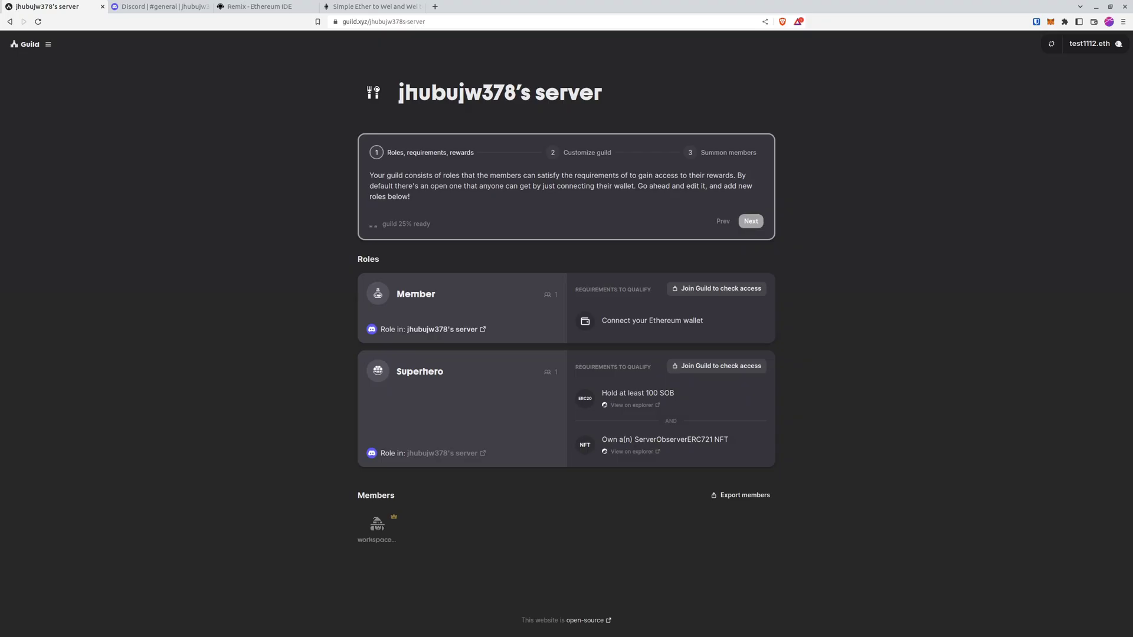
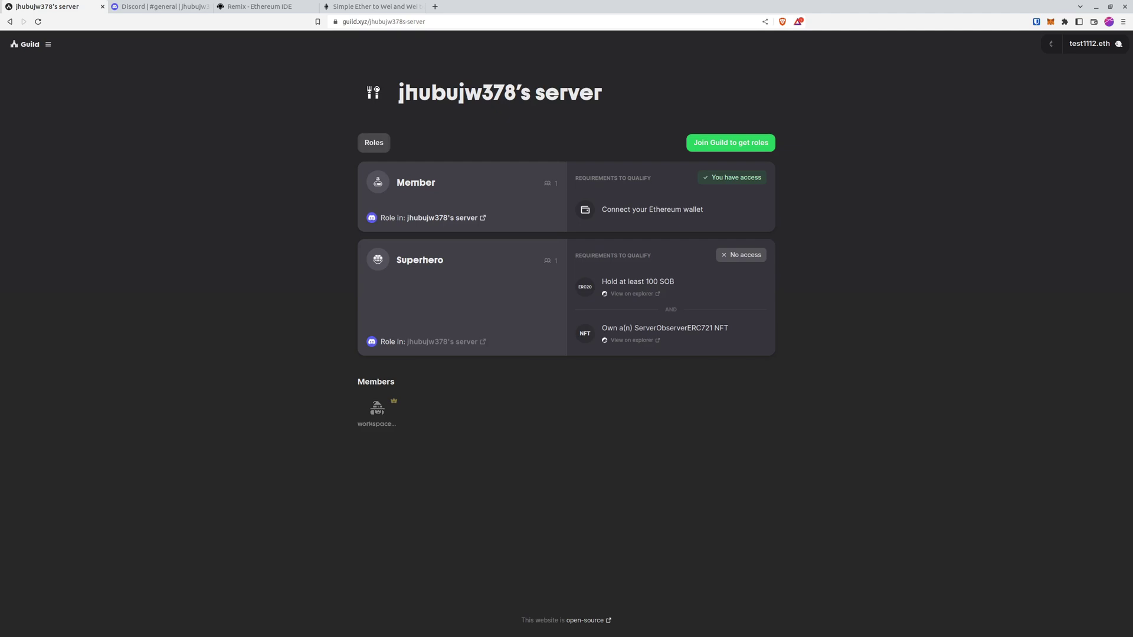
Step: Switch to Remix, dismiss MetaMask's account connection notice, and copy the Goerli 2 account's wallet address
{"action": "left_click", "coordinate": [255, 7]}
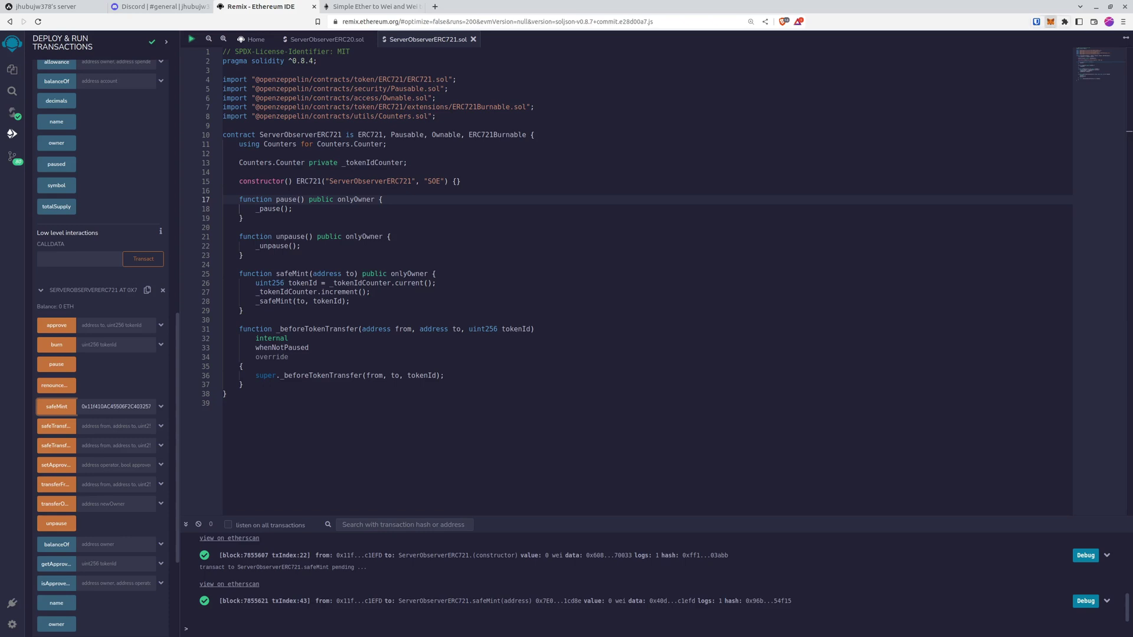
{"action": "left_click", "coordinate": [1050, 21]}
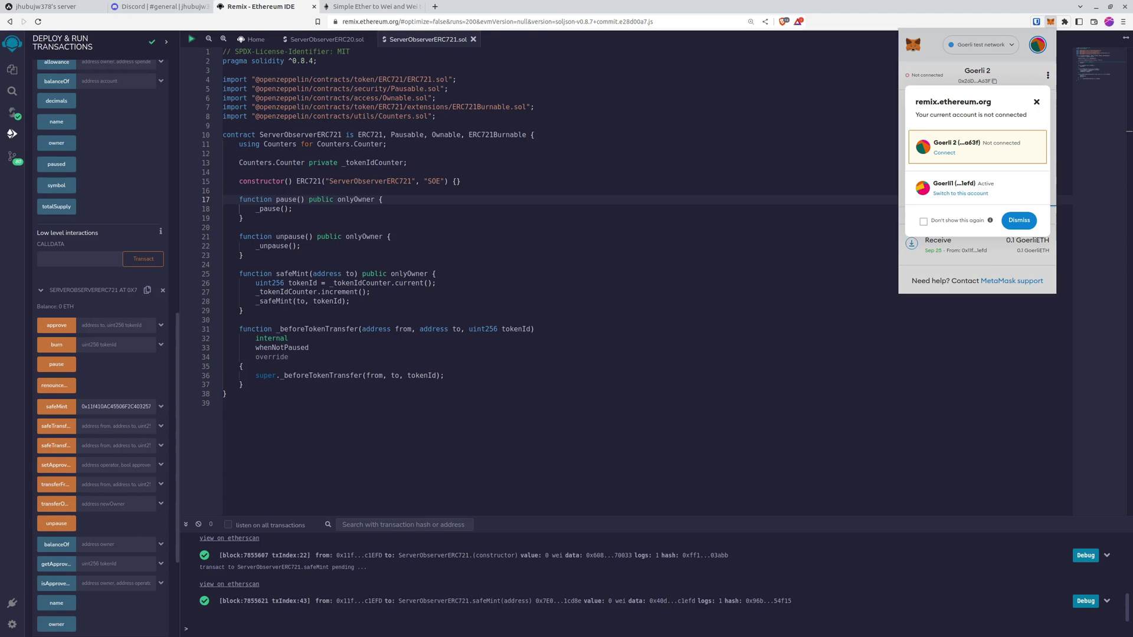
{"action": "left_click", "coordinate": [1036, 102]}
{"action": "left_click", "coordinate": [977, 77]}
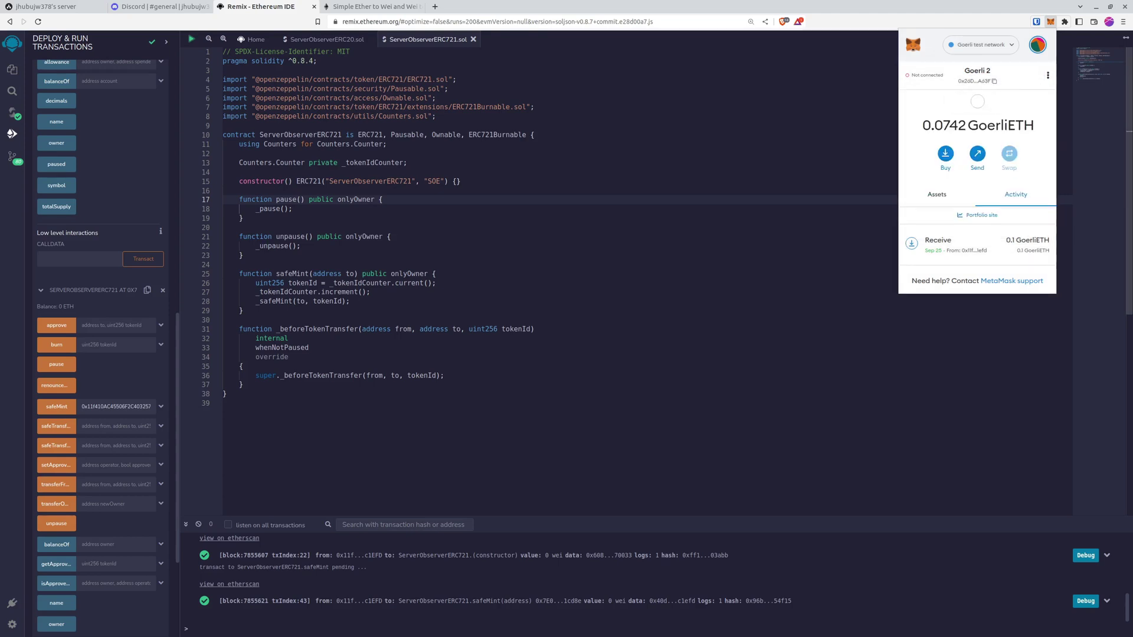
Step: Mint a ServerObserverERC721 NFT to the copied Goerli 2 wallet address with safeMint and approve the transaction in MetaMask
{"action": "left_click", "coordinate": [309, 347]}
{"action": "double_click", "coordinate": [116, 406]}
{"action": "key", "text": "ctrl+v"}
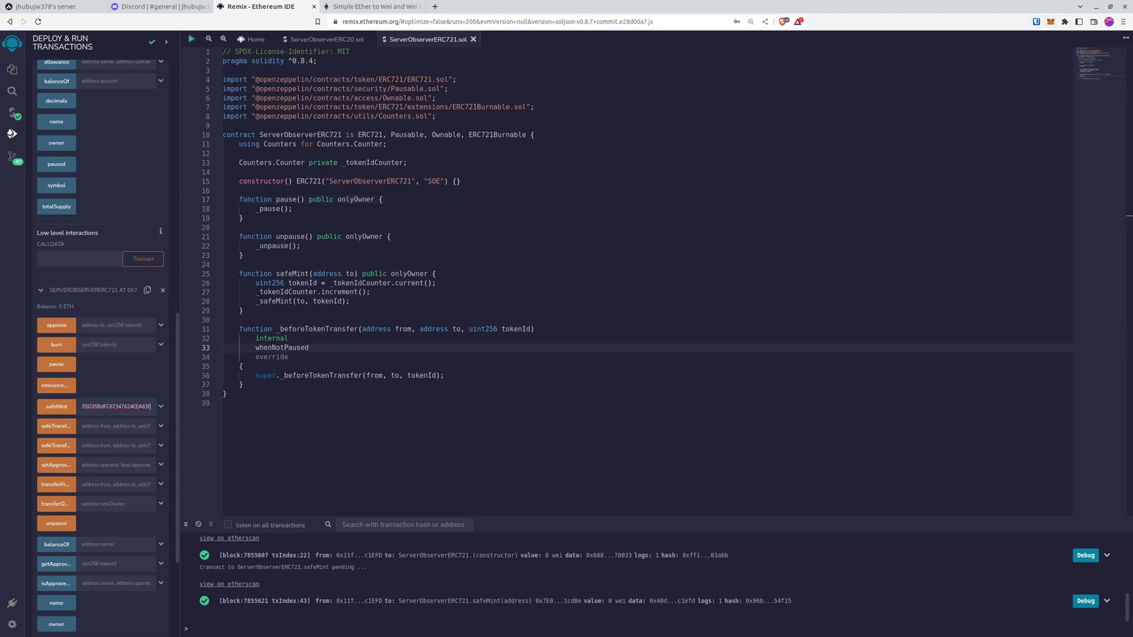
{"action": "scroll", "coordinate": [101, 343], "scroll_direction": "up", "scroll_amount": 10}
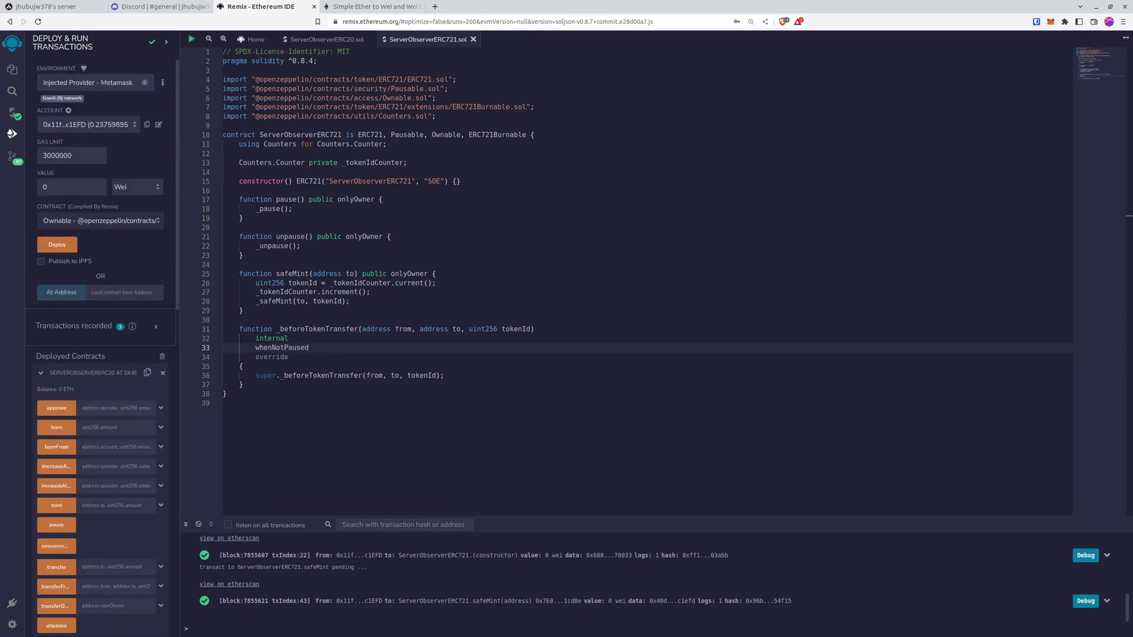
{"action": "scroll", "coordinate": [97, 236], "scroll_direction": "down", "scroll_amount": 10}
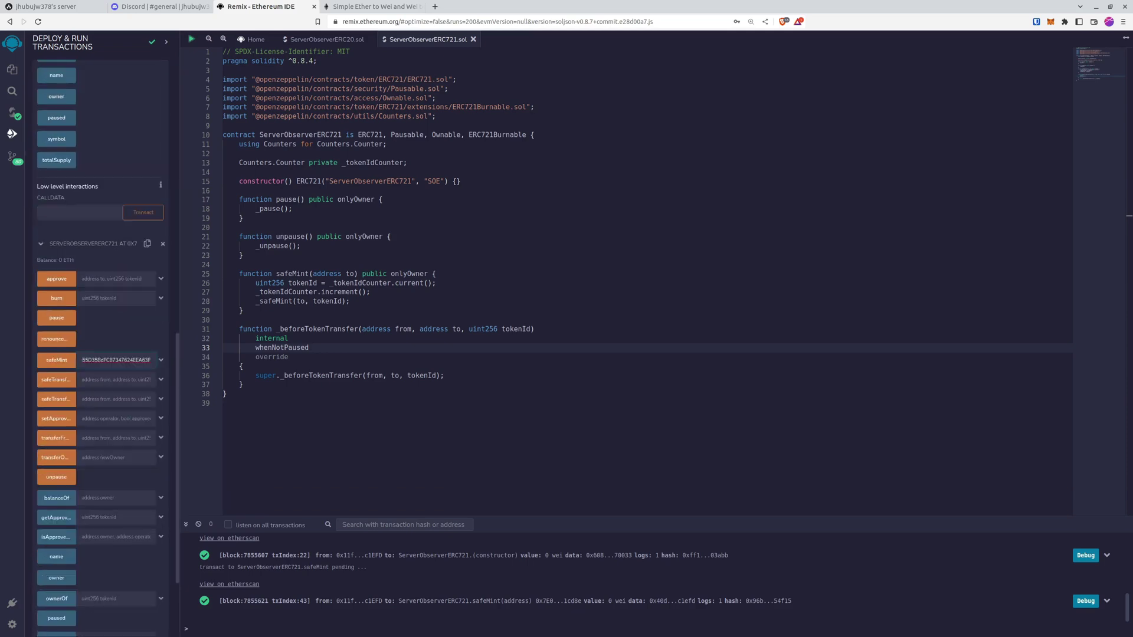
{"action": "left_click", "coordinate": [57, 358]}
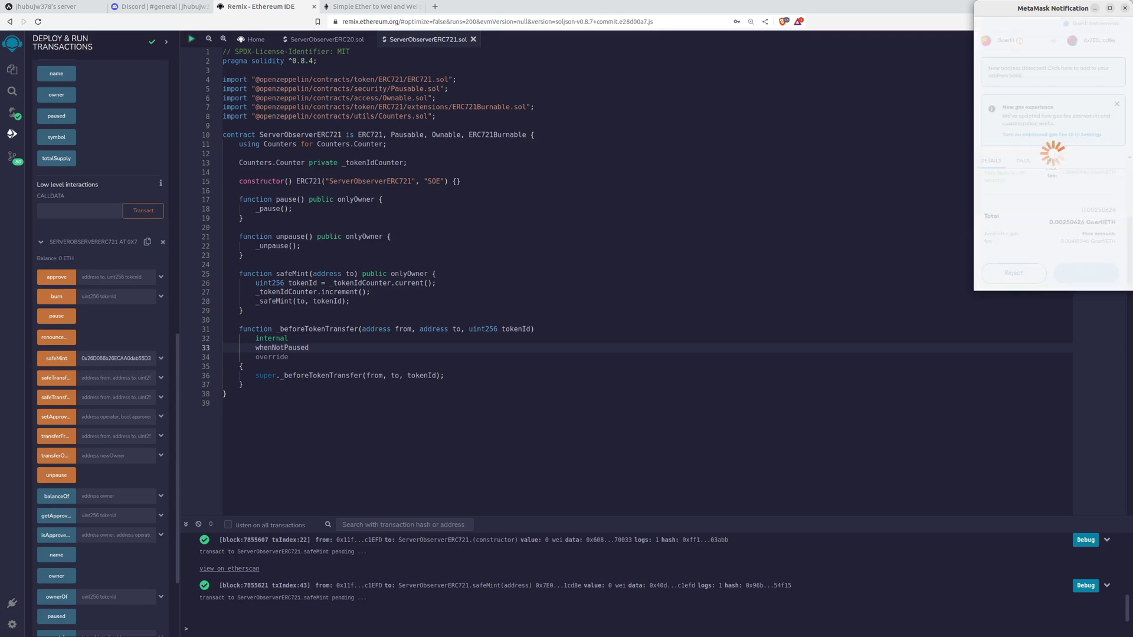
Step: Mint the 100 SOB required for the role, in wei, to the Goerli 2 wallet address from the deployed ServerObserverERC20 contract
{"action": "scroll", "coordinate": [101, 348], "scroll_direction": "up", "scroll_amount": 3}
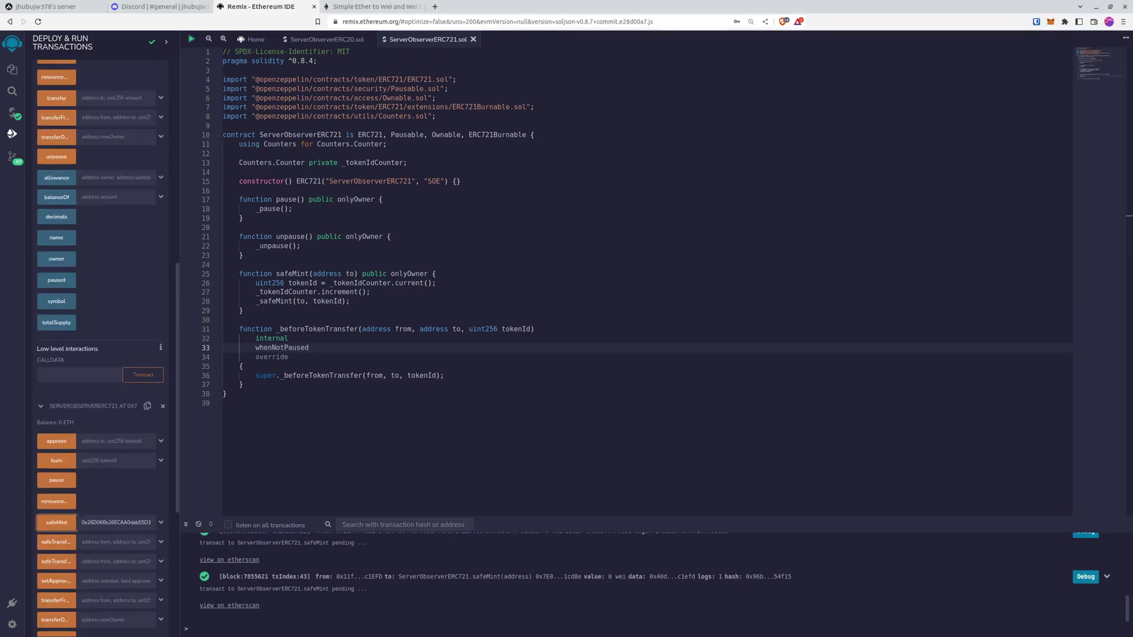
{"action": "scroll", "coordinate": [100, 349], "scroll_direction": "up", "scroll_amount": 5}
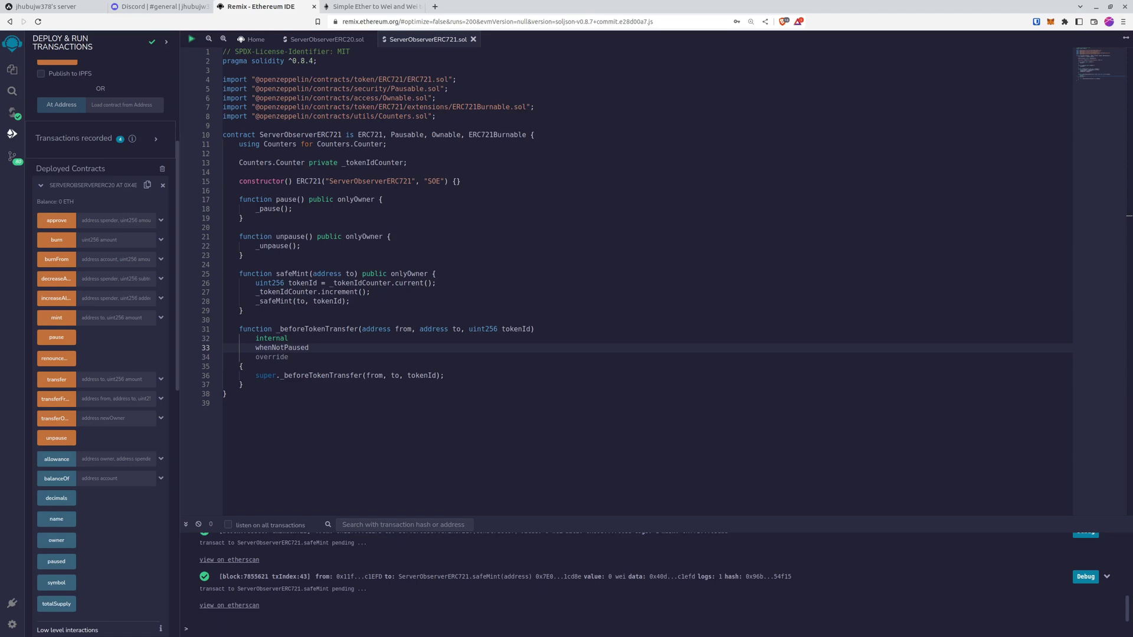
{"action": "left_click", "coordinate": [160, 318]}
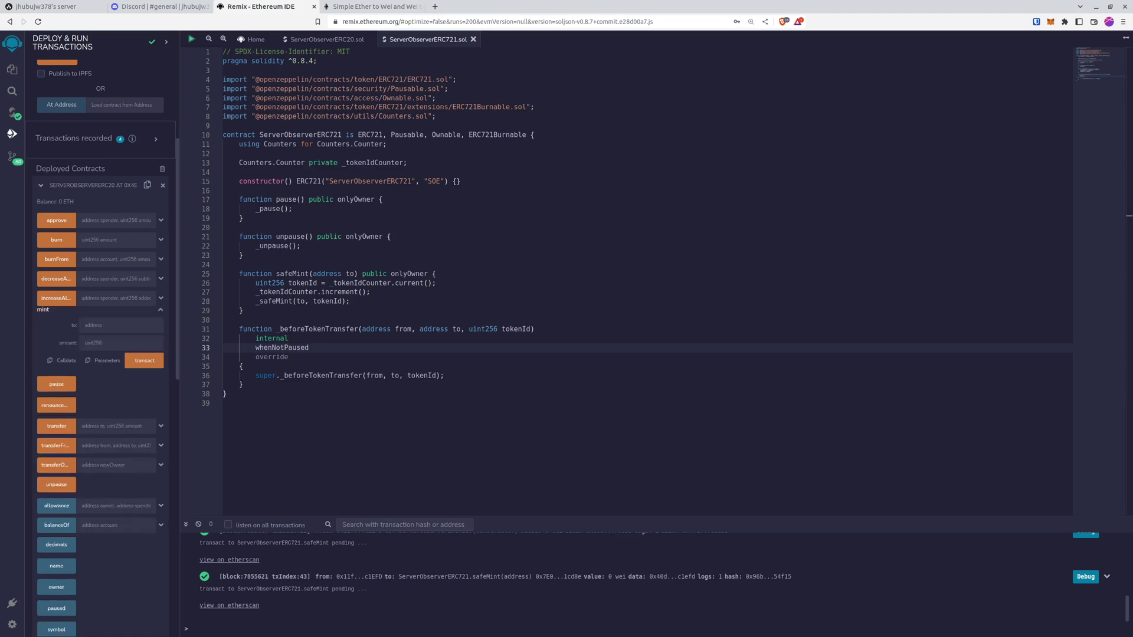
{"action": "left_click", "coordinate": [121, 325]}
{"action": "key", "text": "ctrl+v"}
{"action": "left_click", "coordinate": [121, 343]}
{"action": "key", "text": "ctrl+v"}
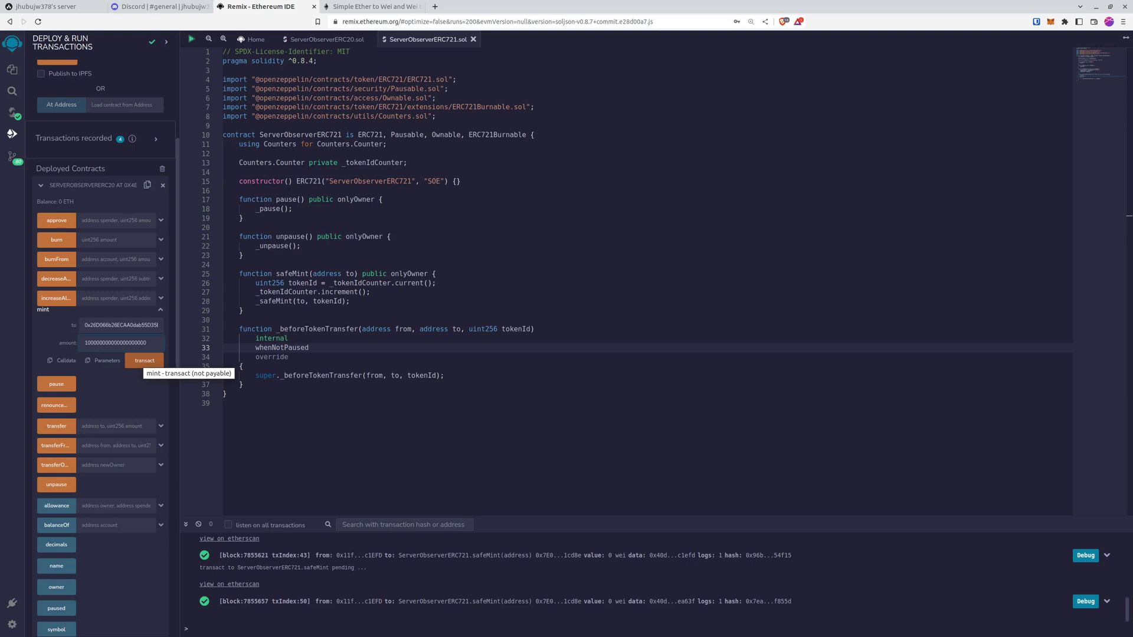
{"action": "left_click", "coordinate": [144, 361]}
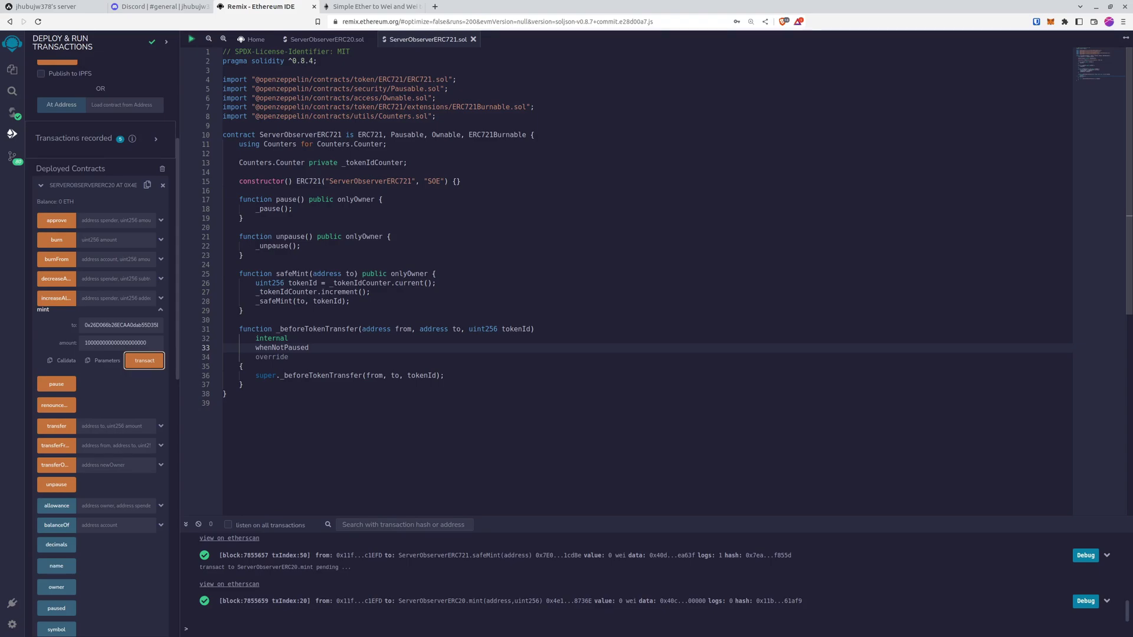
Step: Return to the Guild page and join the guild with the connected wallet and a linked Discord account
{"action": "key", "text": "ctrl+1"}
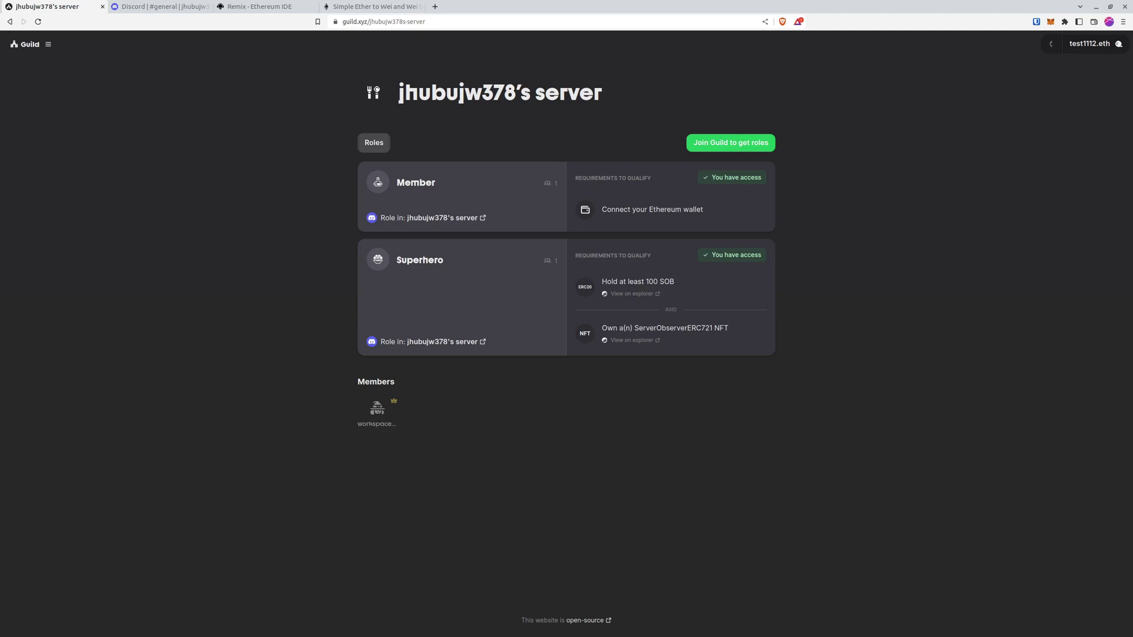
{"action": "left_click", "coordinate": [731, 143]}
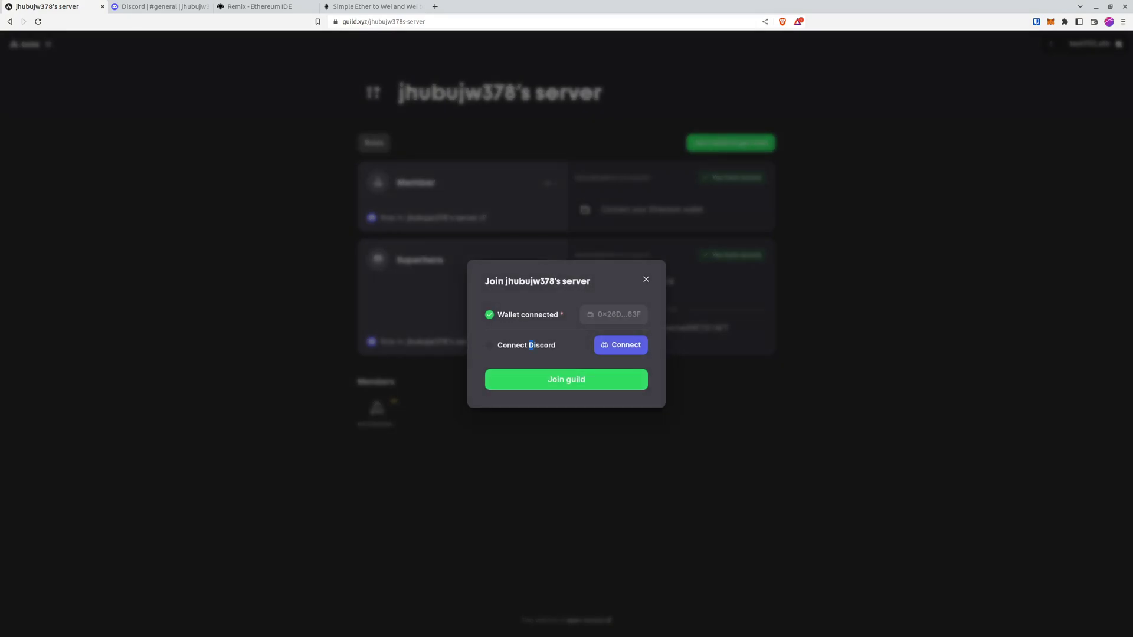
{"action": "left_click", "coordinate": [620, 344]}
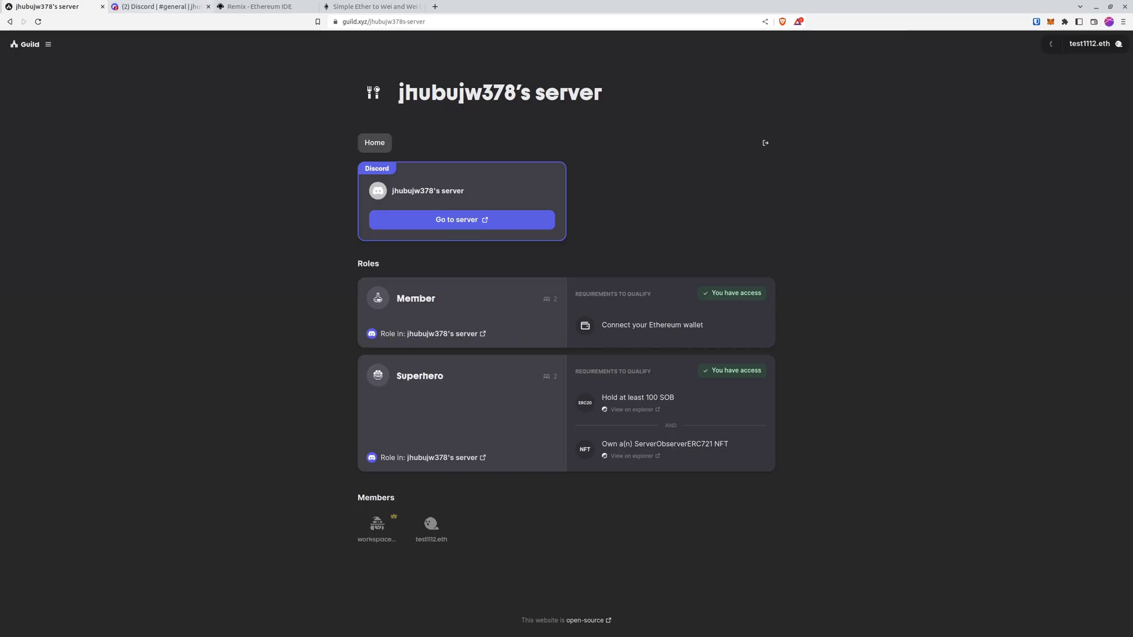
Step: Switch to Discord, post "test" in the only-superheroes channel, and view the sender's profile to check the assigned roles
{"action": "left_click", "coordinate": [156, 6]}
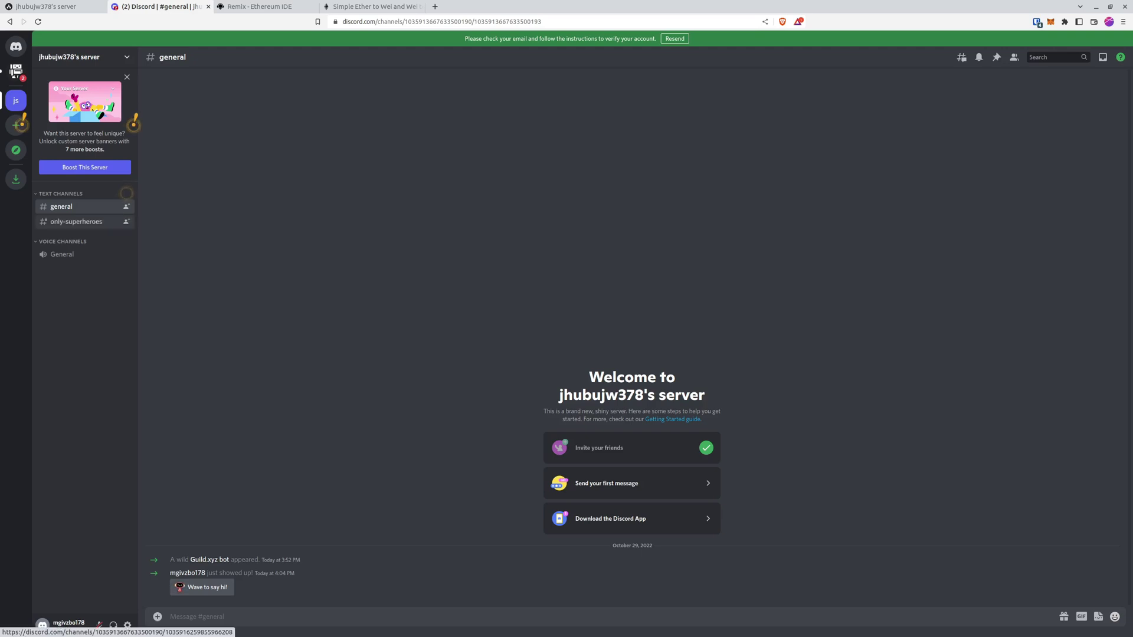
{"action": "left_click", "coordinate": [76, 221]}
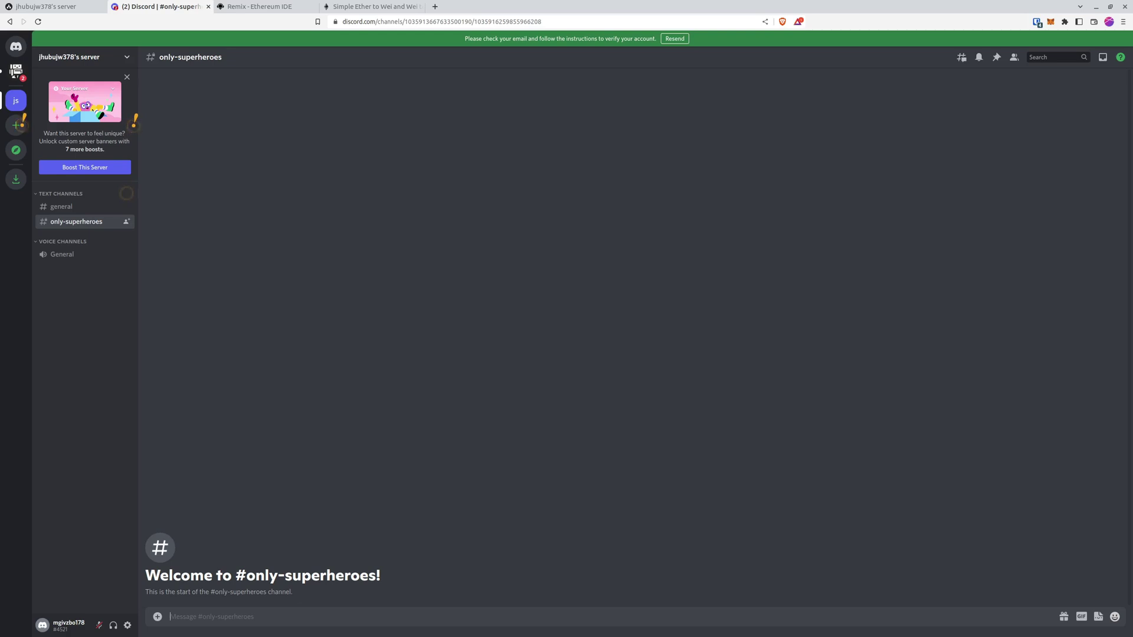
{"action": "type", "text": "test"}
{"action": "key", "text": "Return"}
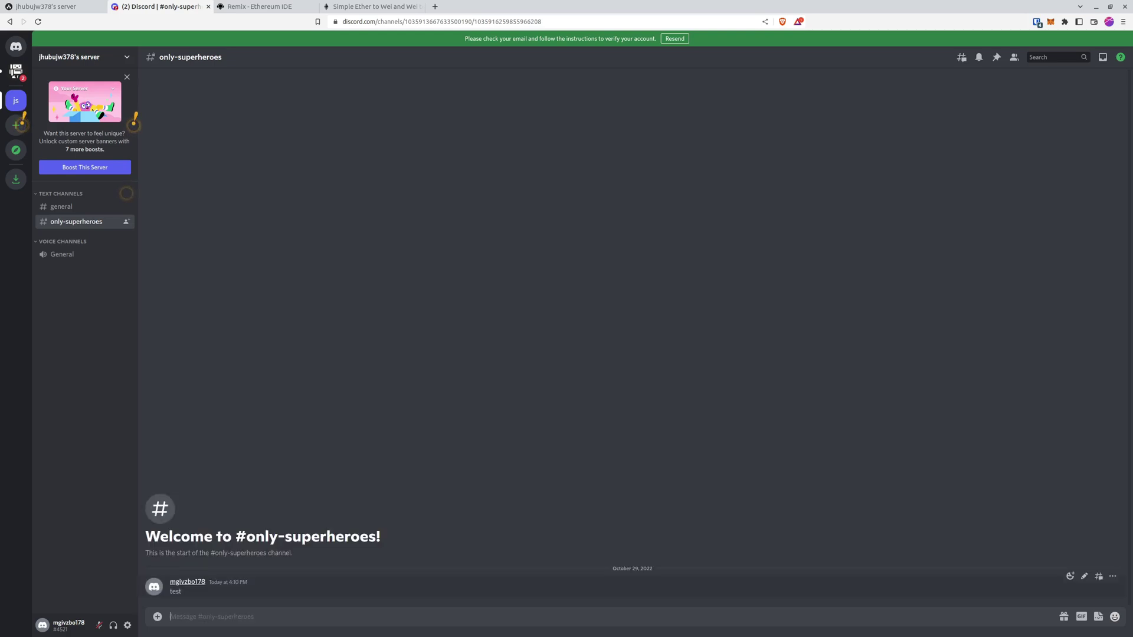
{"action": "left_click", "coordinate": [188, 582]}
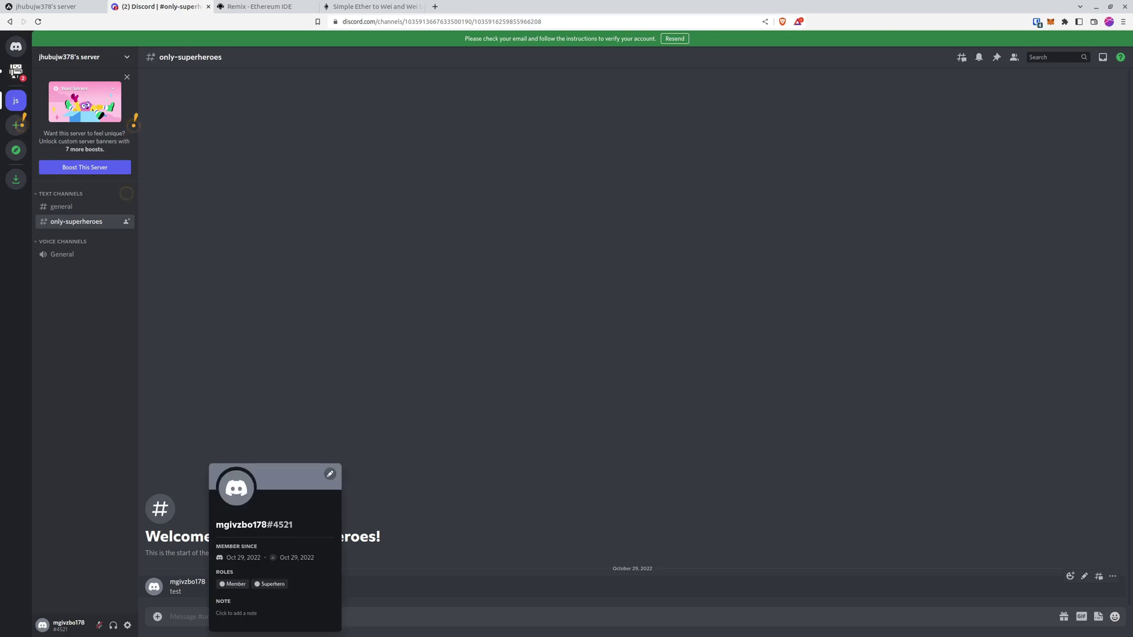